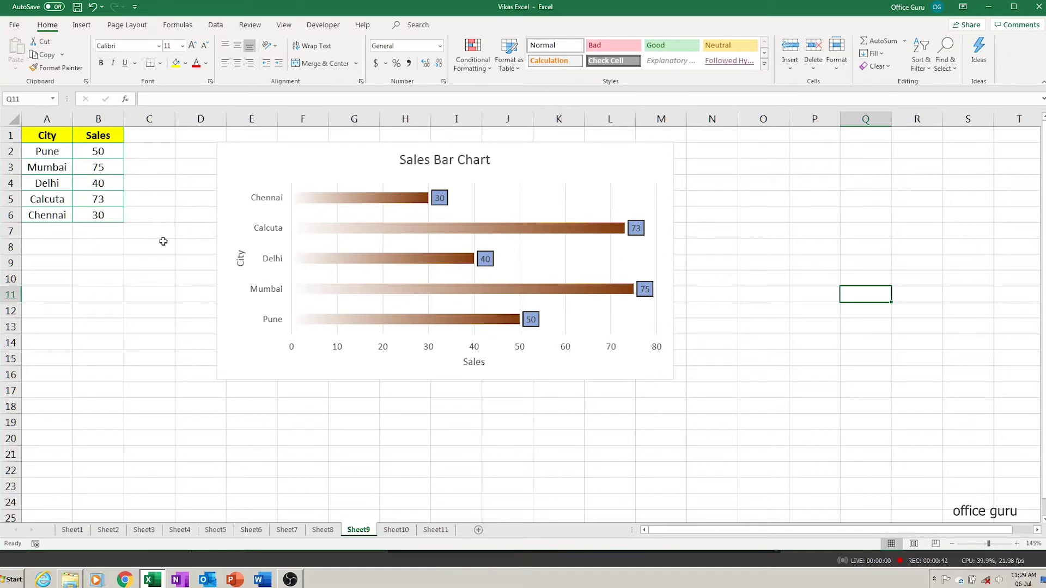
# Delete the existing finished Sales bar chart from Sheet9
pyautogui.click(240, 258)
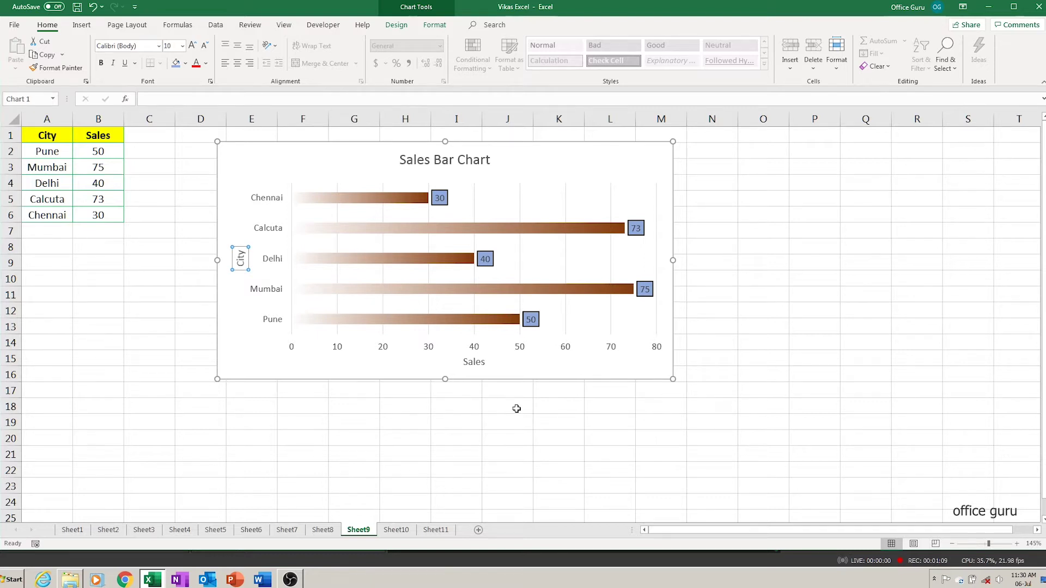
pyautogui.click(106, 293)
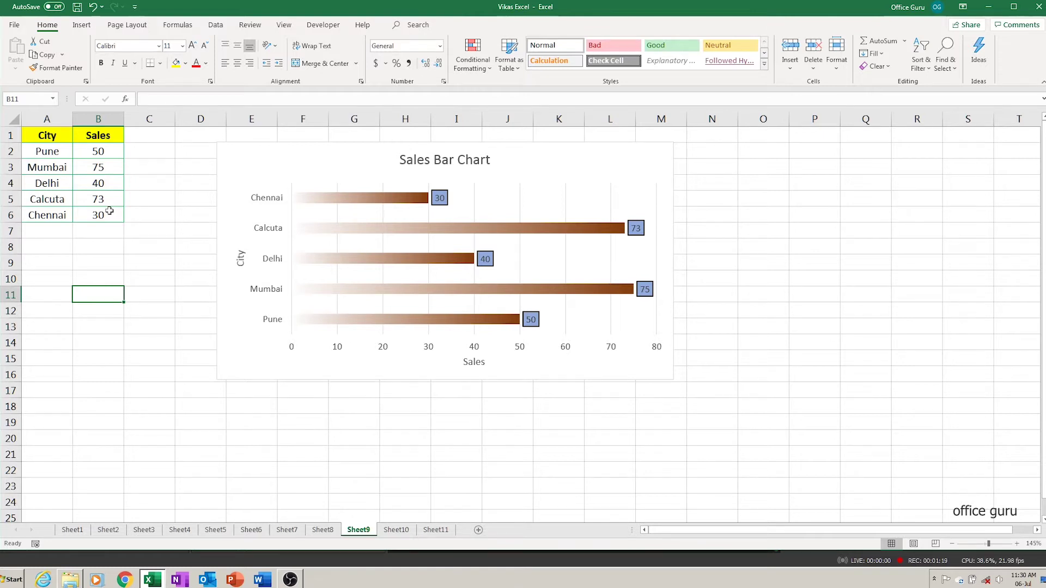
pyautogui.click(666, 157)
pyautogui.press('Delete')
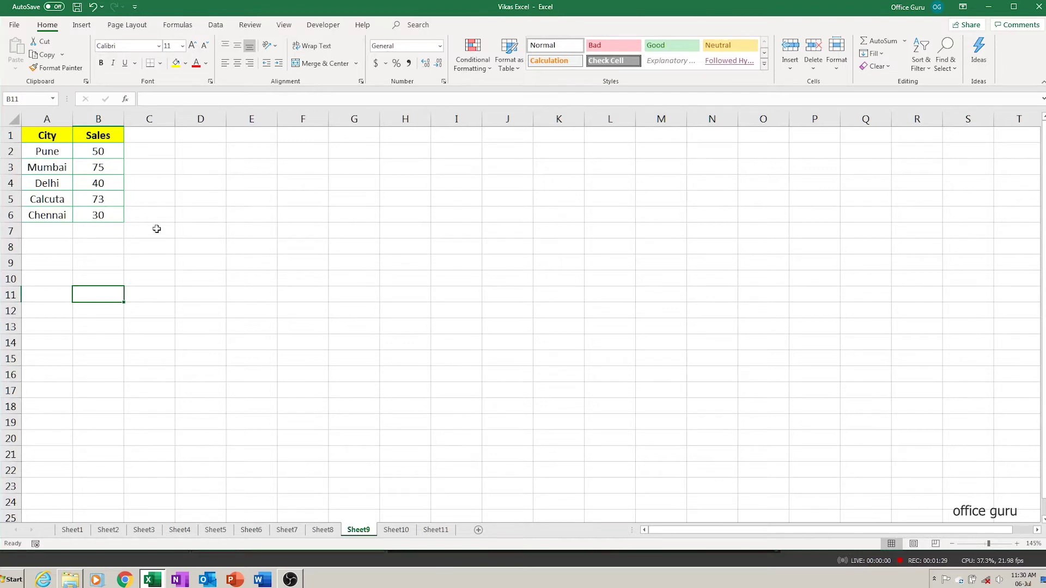
# Insert a 2-D clustered bar chart from the City/Sales data in A1:B6
pyautogui.click(46, 136)
pyautogui.moveTo(45, 136); pyautogui.dragTo(104, 215)
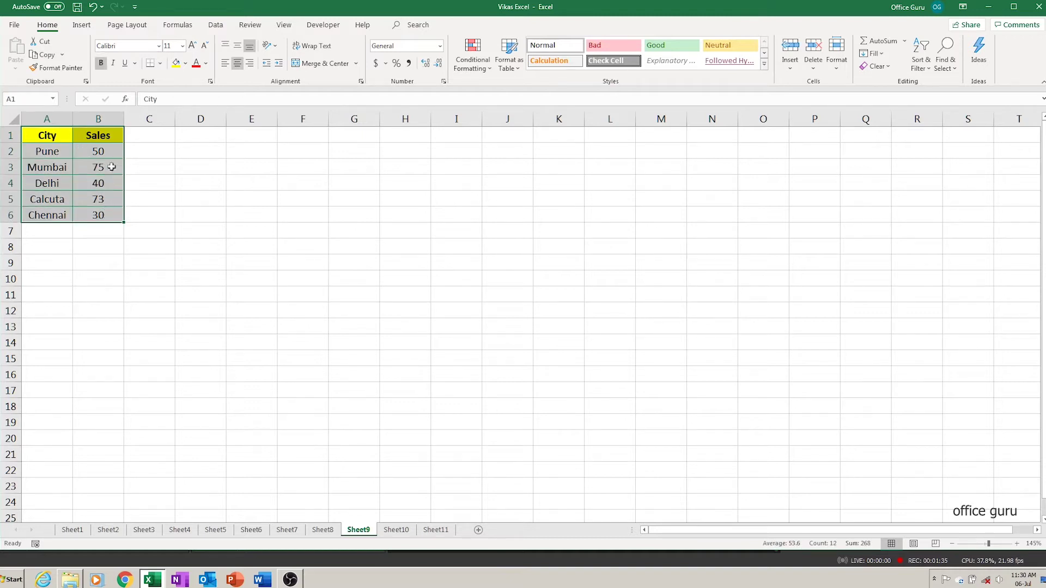
pyautogui.click(81, 25)
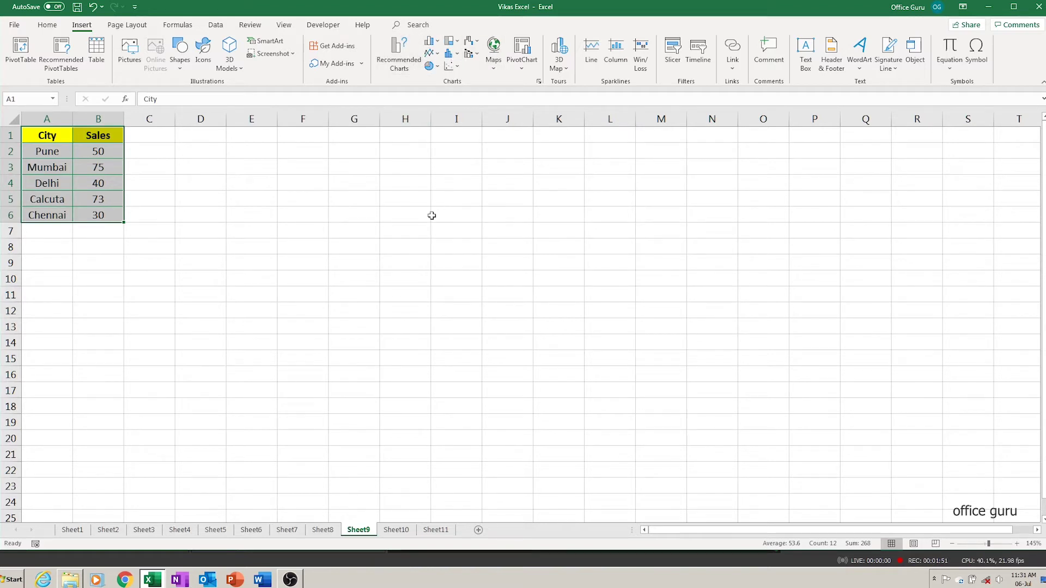
pyautogui.click(439, 44)
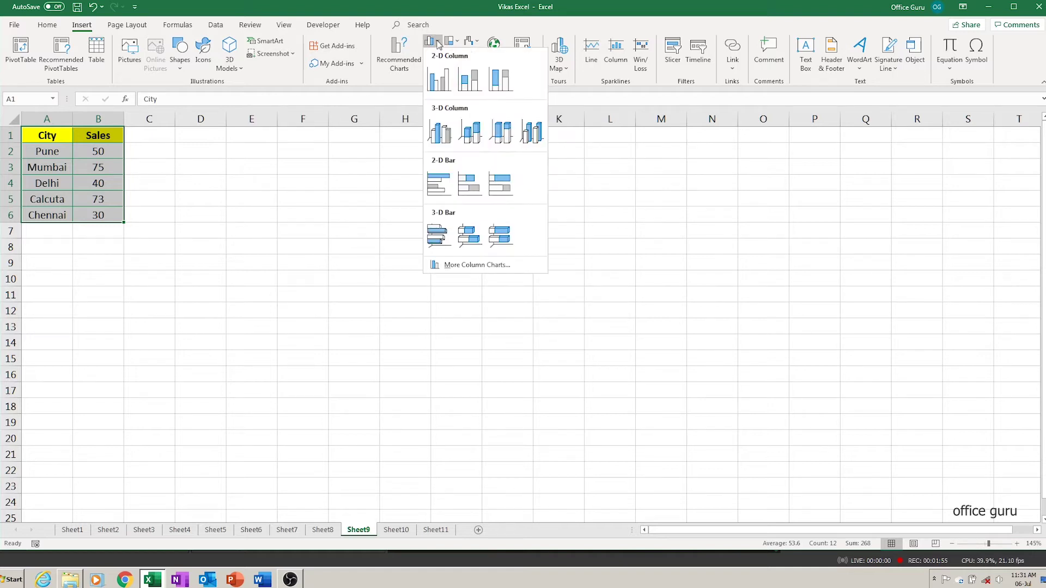
pyautogui.click(444, 187)
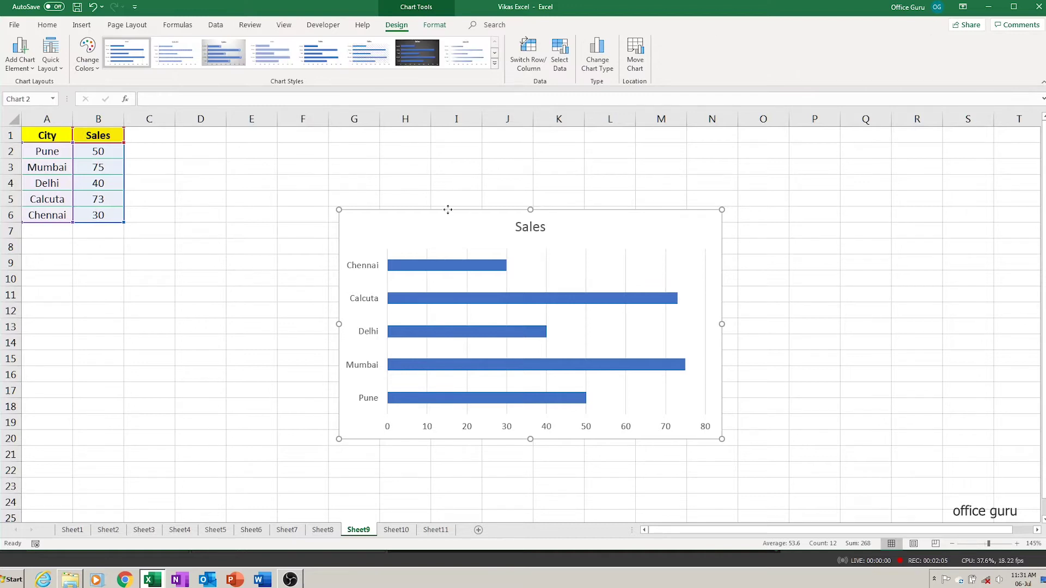
# Drag the new Sales bar chart up and left so it sits beside the City/Sales table
pyautogui.moveTo(451, 211); pyautogui.dragTo(390, 143)
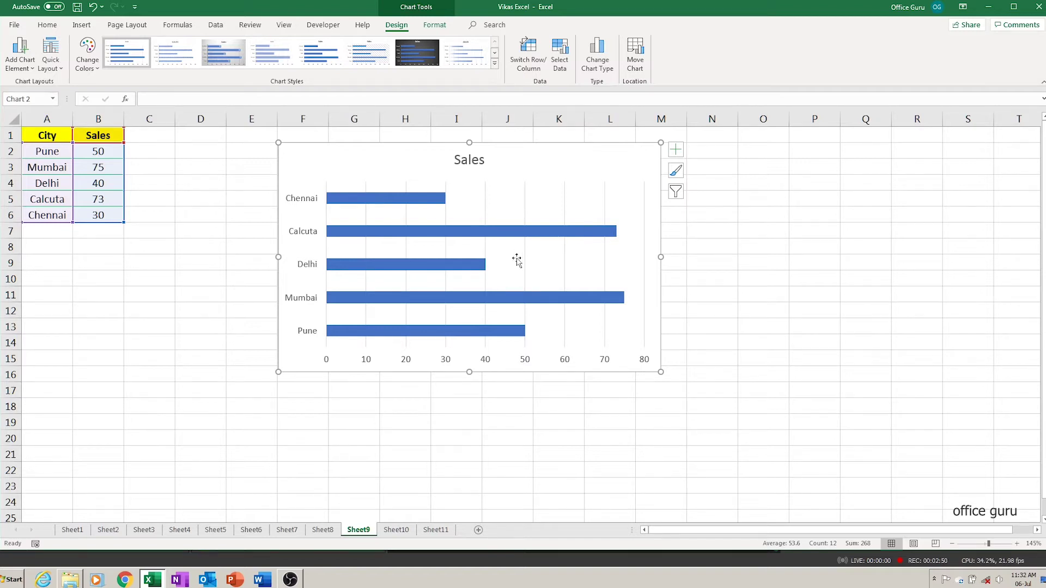
# Add data labels reading 30, 73, 40, 75 and 50 at the bar ends
pyautogui.click(439, 202)
pyautogui.rightClick(439, 202)
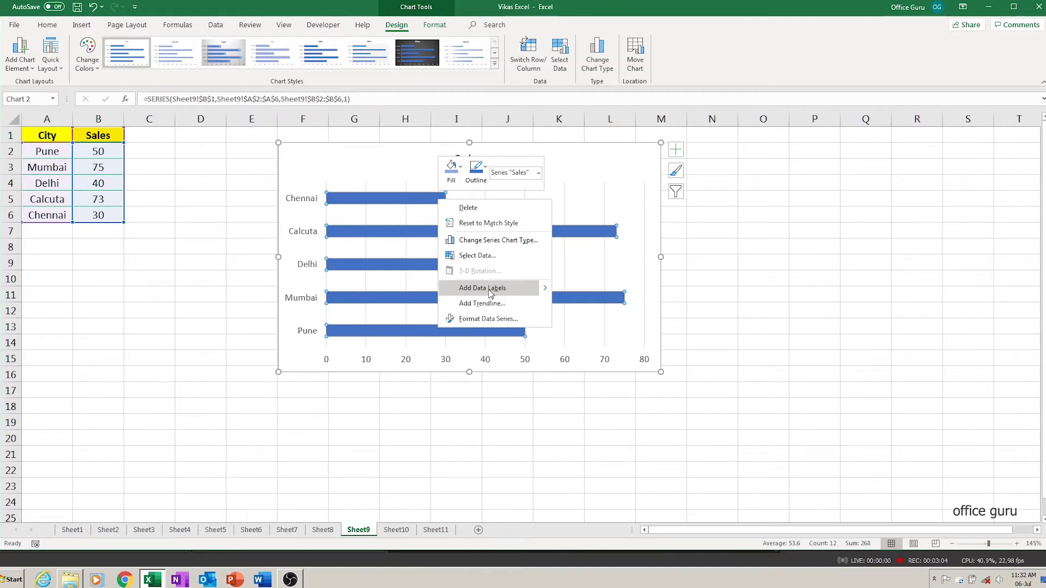
pyautogui.click(490, 293)
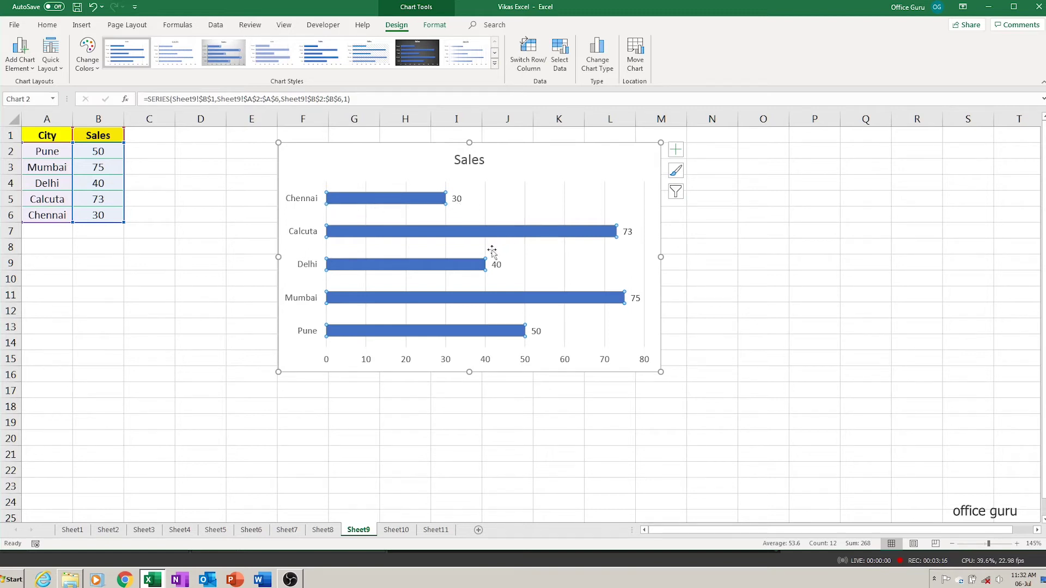
pyautogui.click(784, 296)
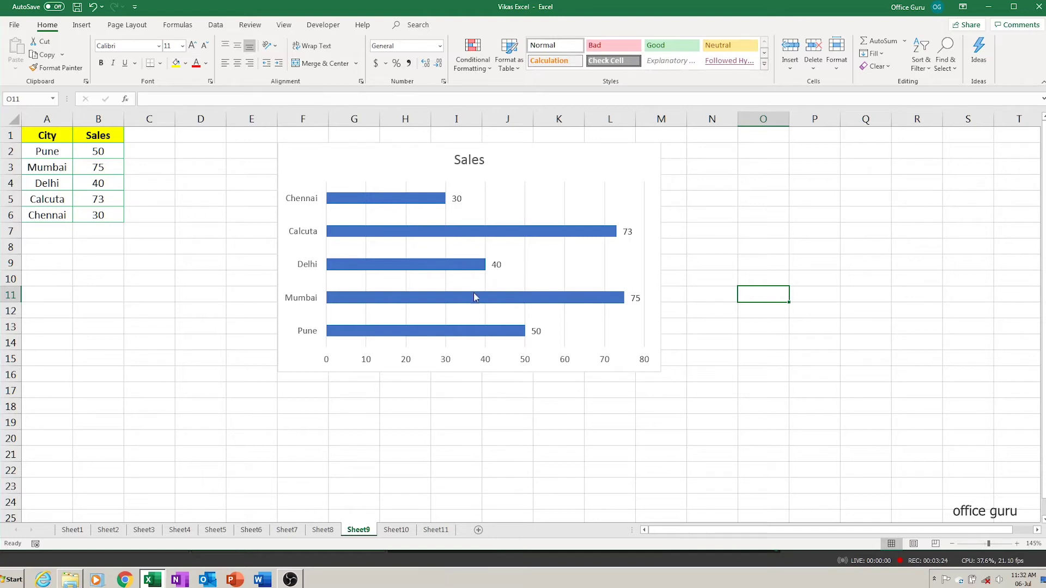
# Shift the chart slightly left and give the data labels a solid Blue, Accent 1, Lighter 60% fill
pyautogui.click(476, 372)
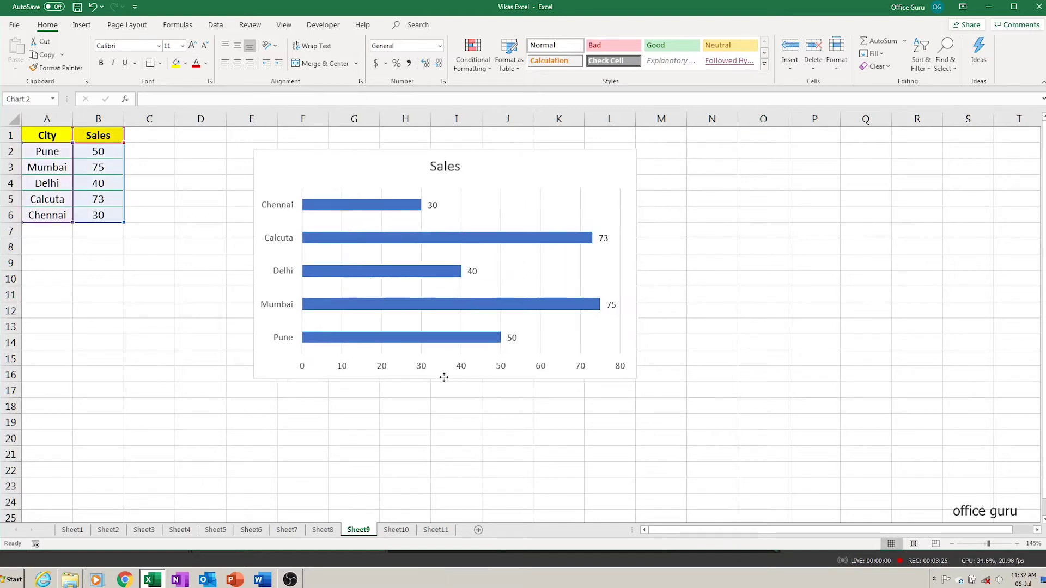
pyautogui.moveTo(475, 372); pyautogui.dragTo(426, 374)
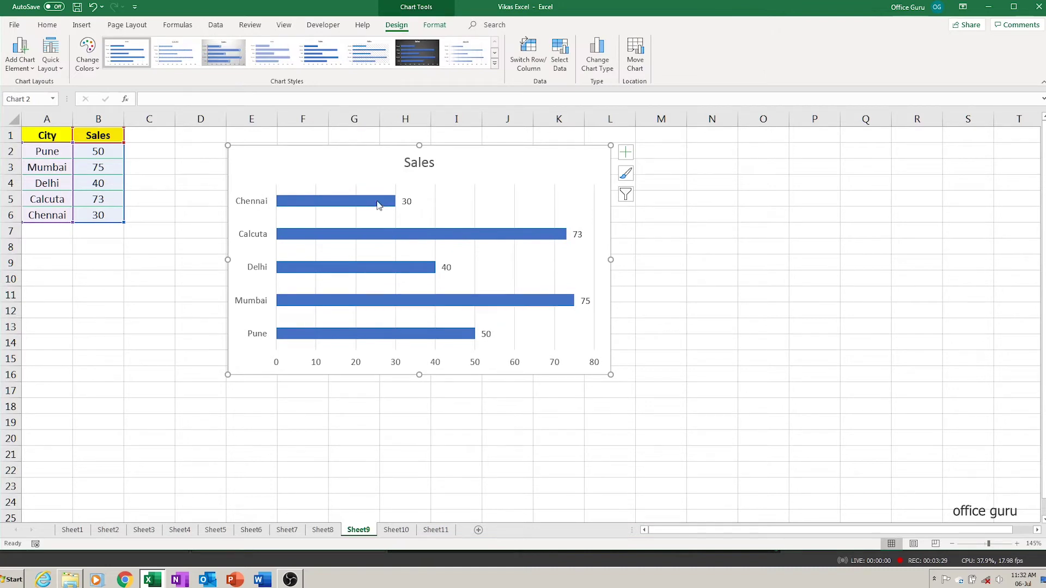
pyautogui.click(379, 205)
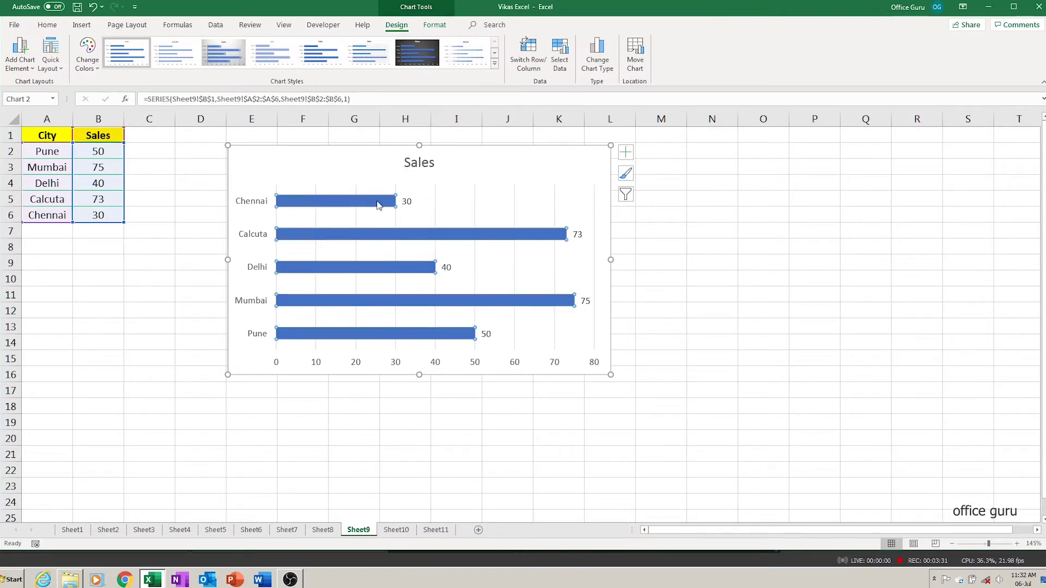
pyautogui.rightClick(378, 205)
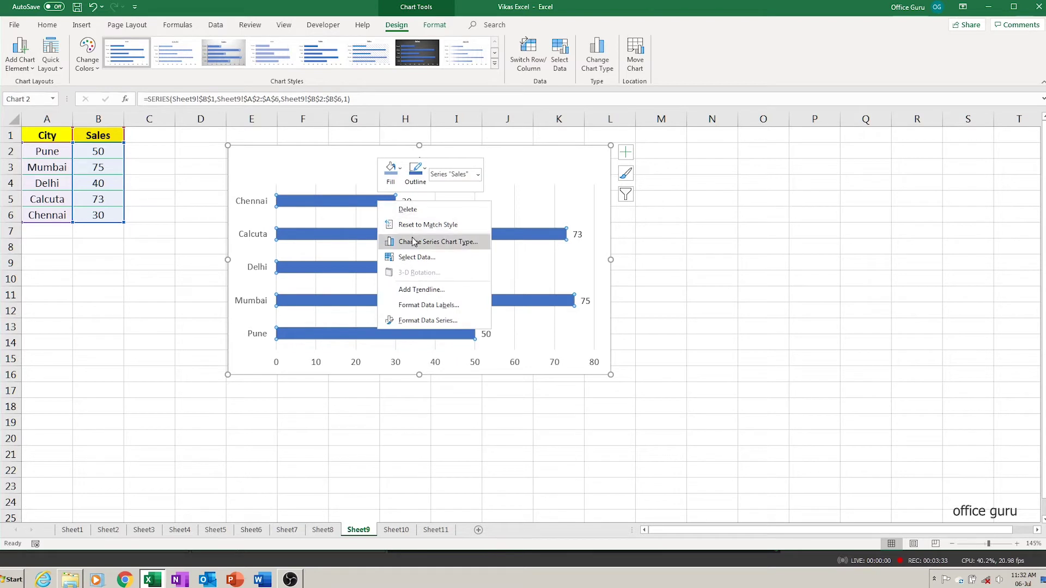
pyautogui.click(435, 306)
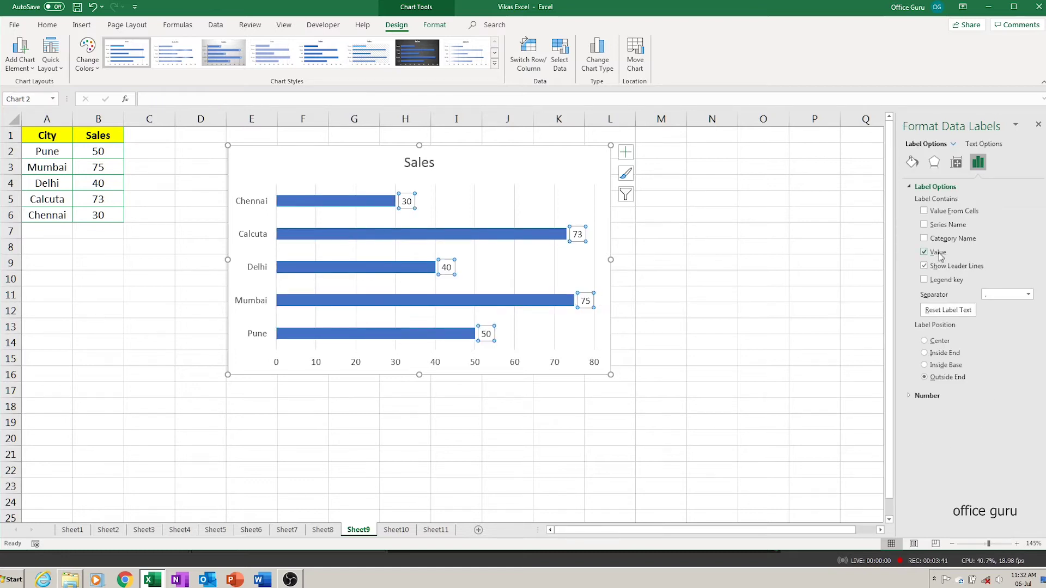
pyautogui.click(913, 162)
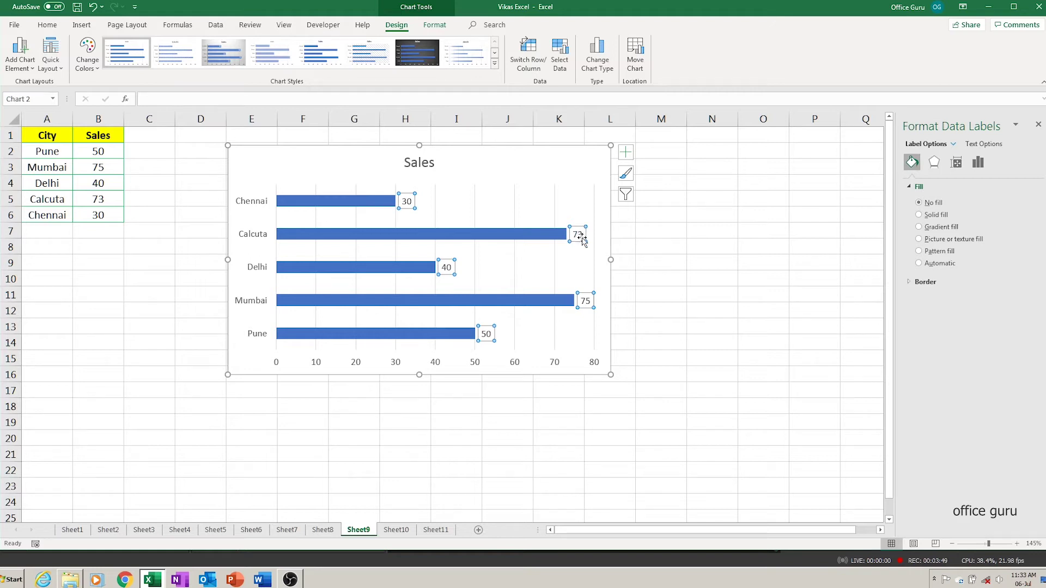
pyautogui.click(938, 216)
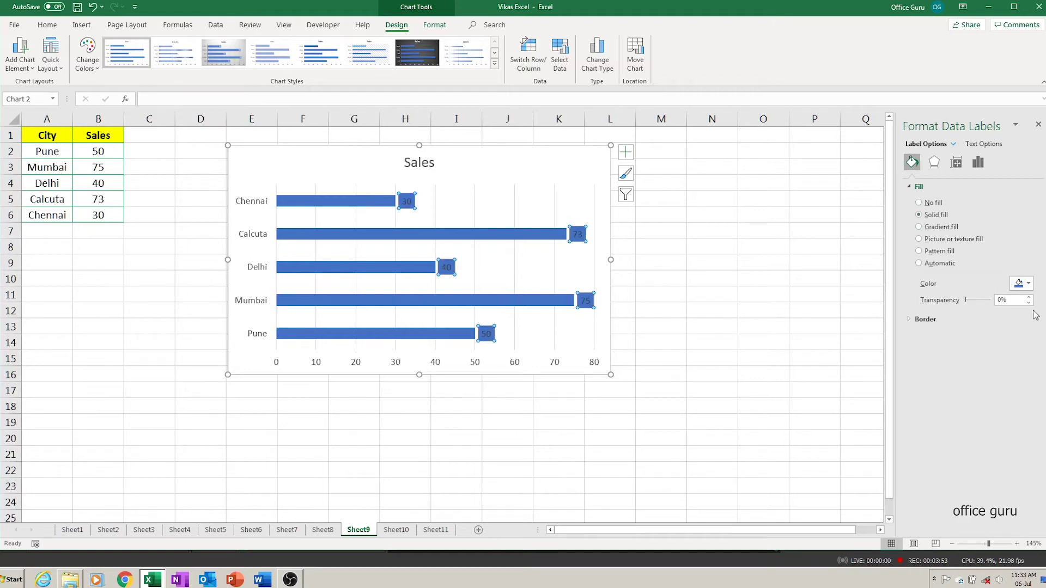
pyautogui.click(1028, 283)
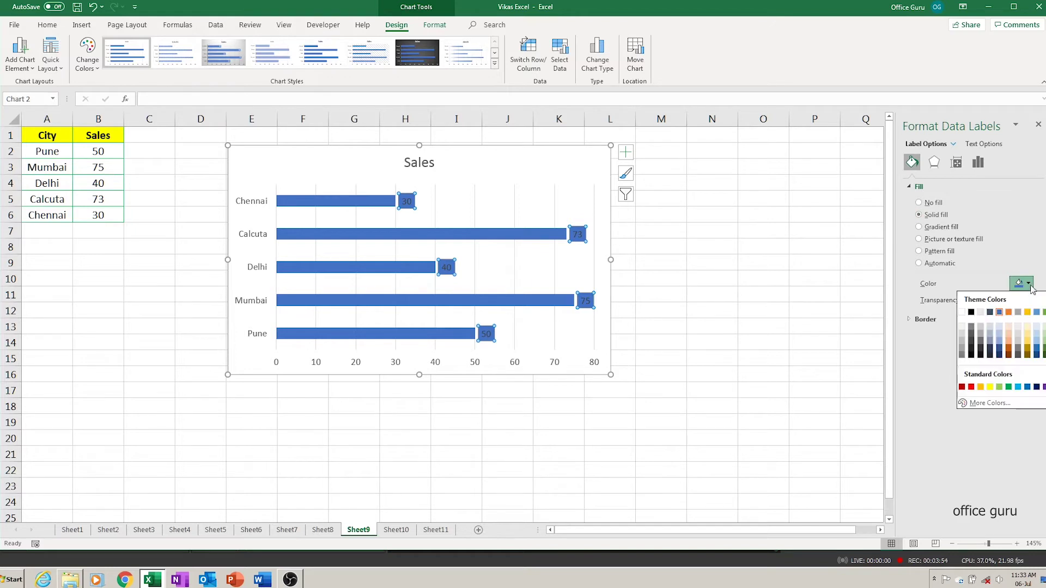
pyautogui.click(999, 339)
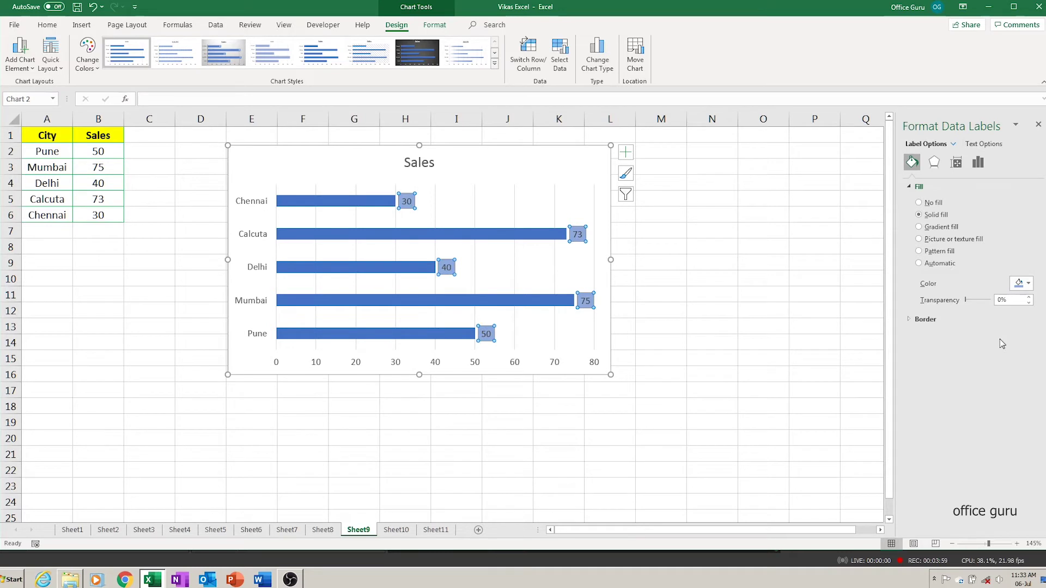
# Give the value labels a solid black border line and close the Format Data Labels pane
pyautogui.click(909, 320)
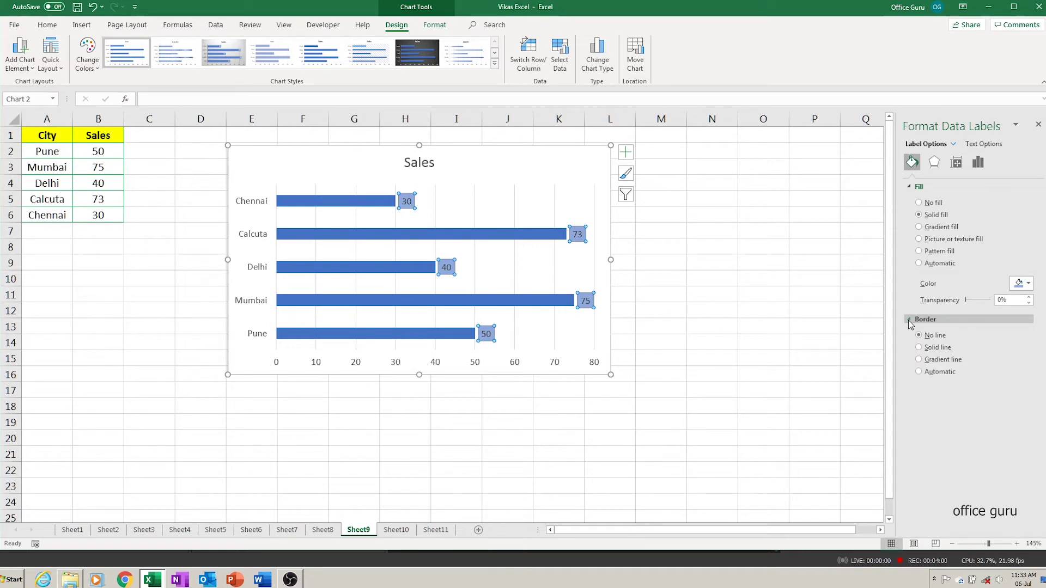
pyautogui.click(936, 348)
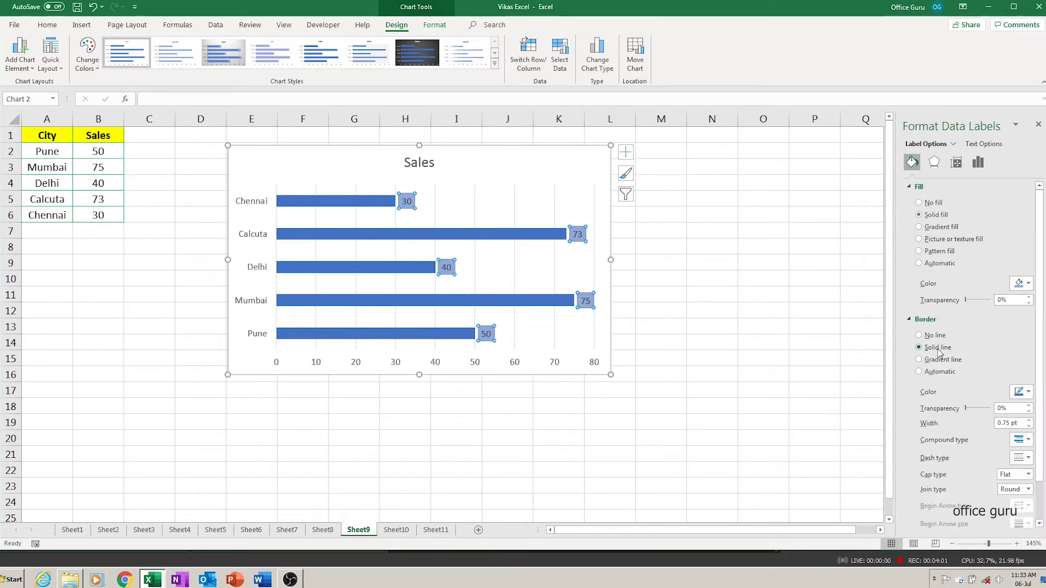
pyautogui.click(1023, 392)
pyautogui.click(974, 425)
pyautogui.click(757, 391)
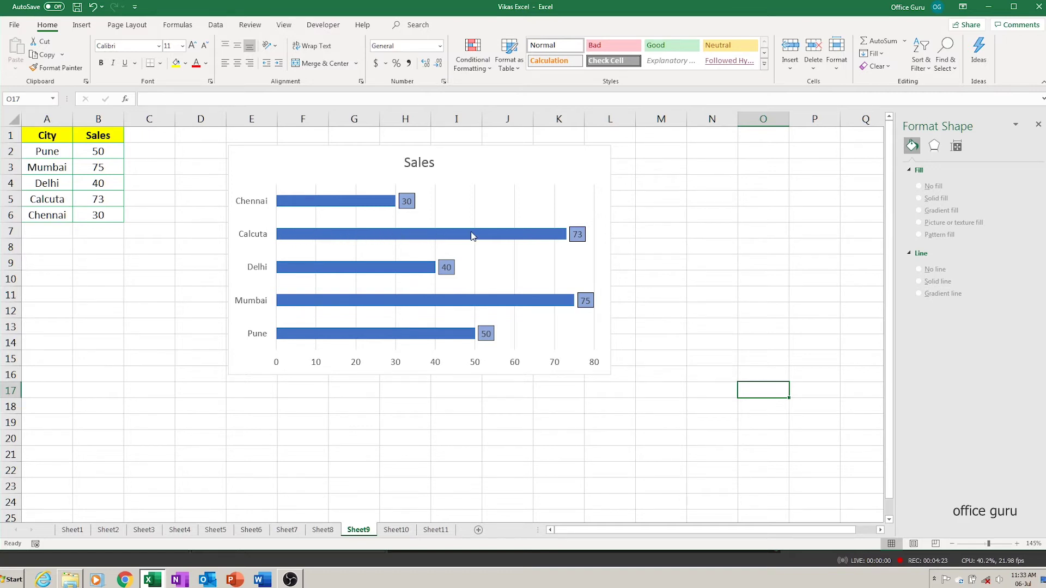
pyautogui.click(1038, 125)
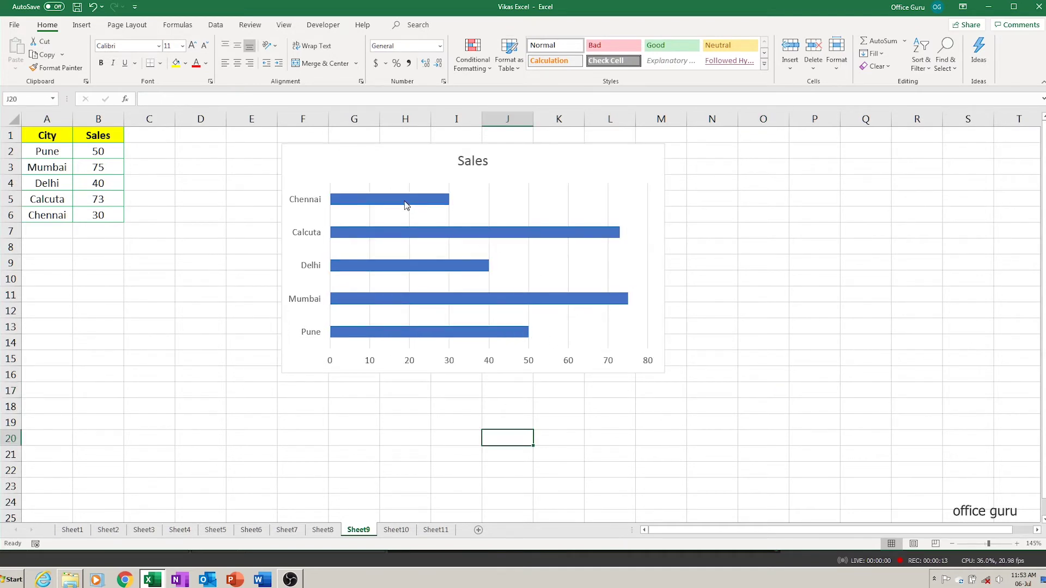
# Open the Sales bars' Format Data Series pane at its Fill & Line settings
pyautogui.click(405, 204)
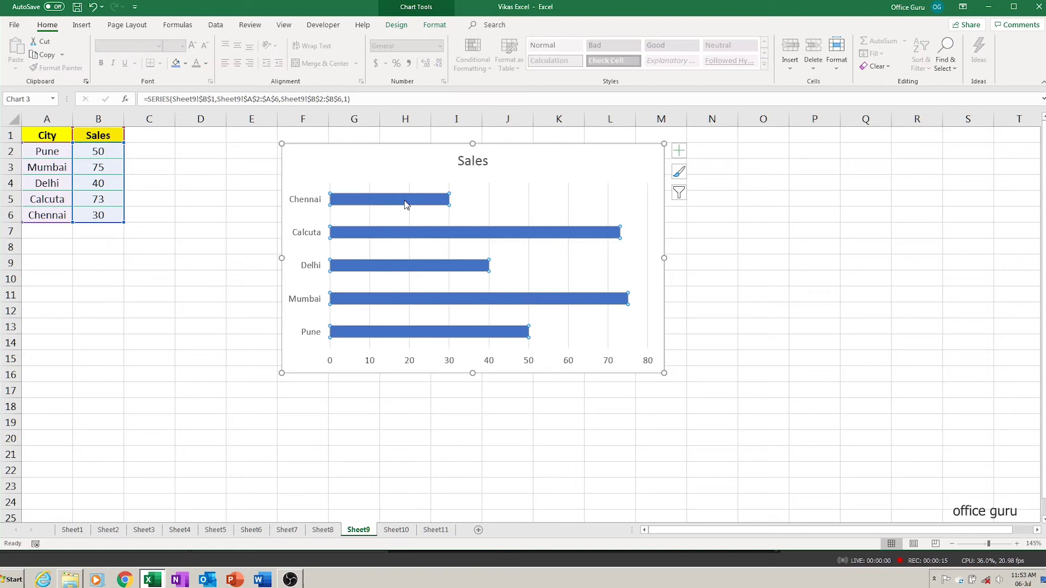
pyautogui.rightClick(405, 204)
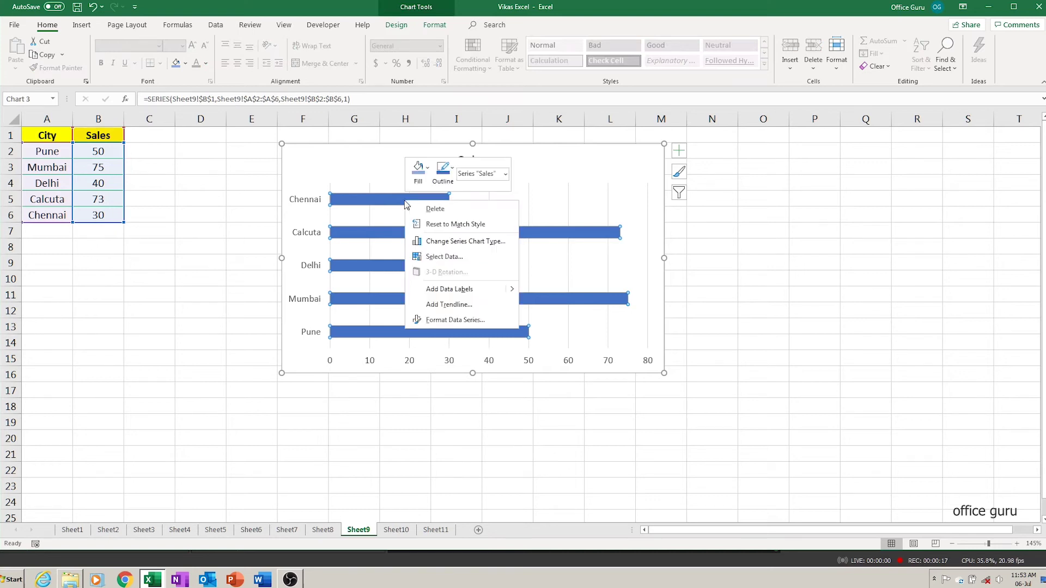
pyautogui.click(456, 321)
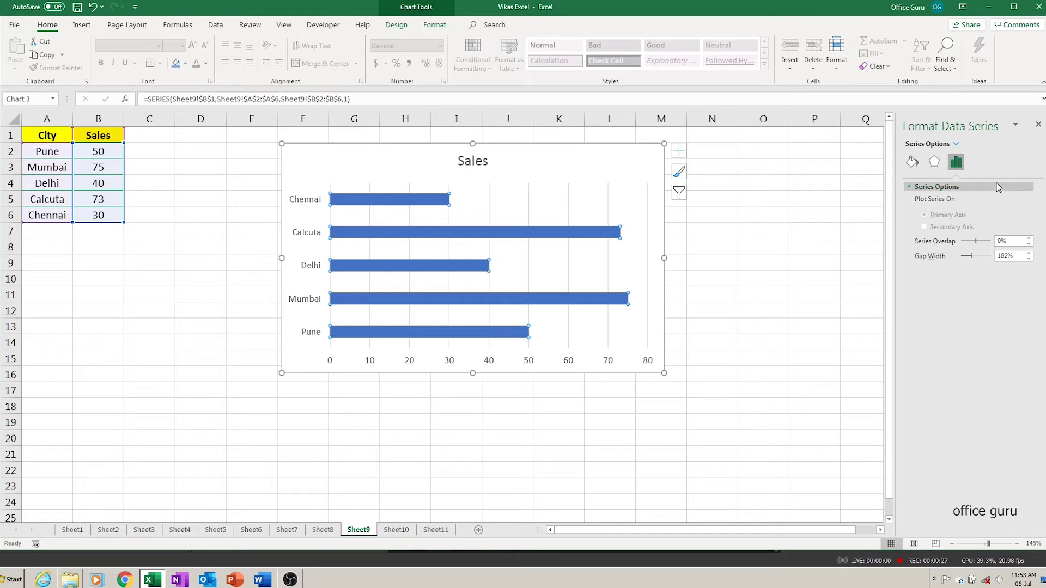
pyautogui.click(912, 164)
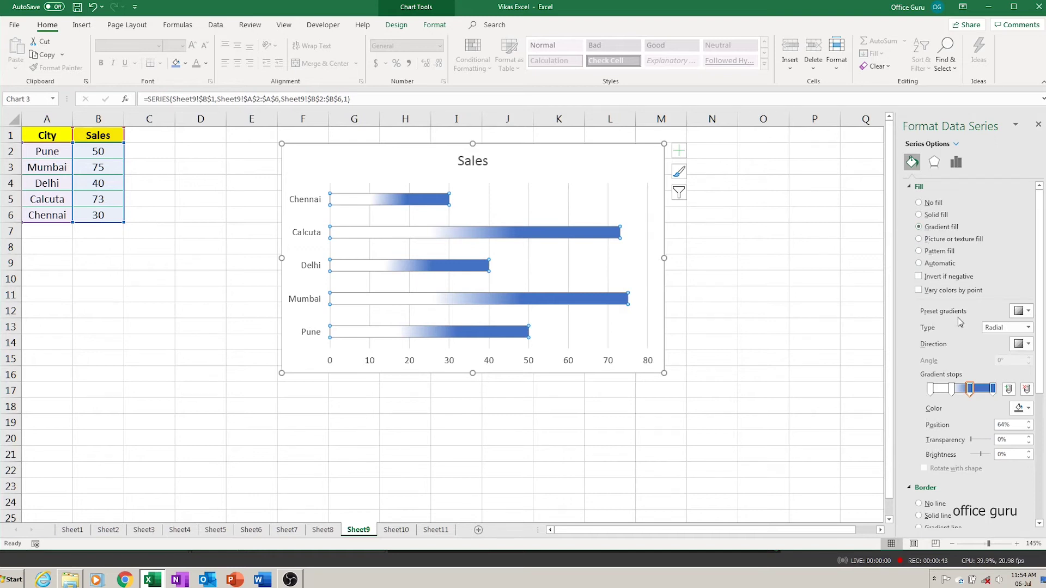
# Apply a preset radial gradient to the bars with direction From Top Right Corner
pyautogui.click(1028, 313)
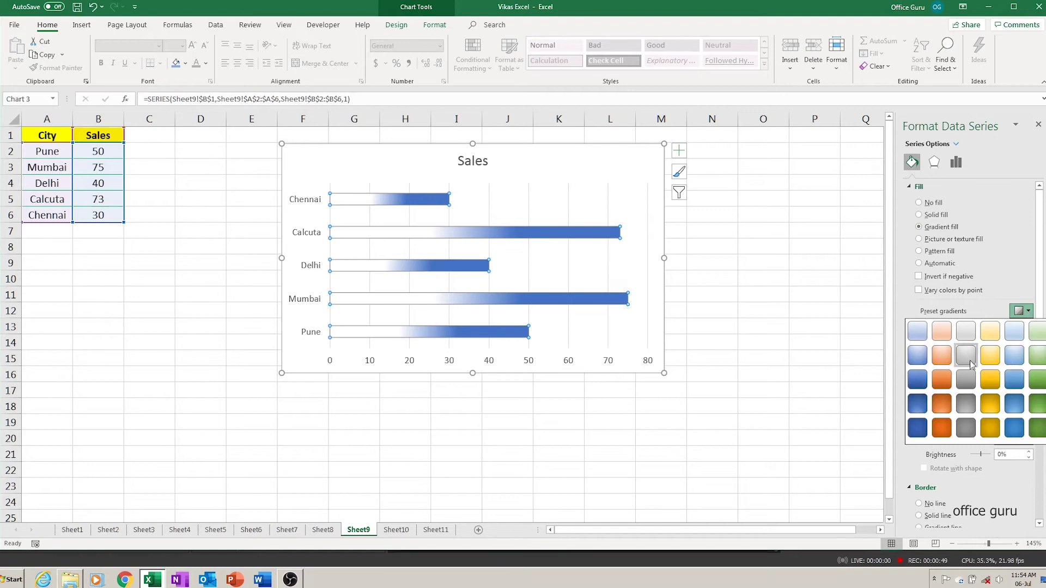
pyautogui.click(918, 357)
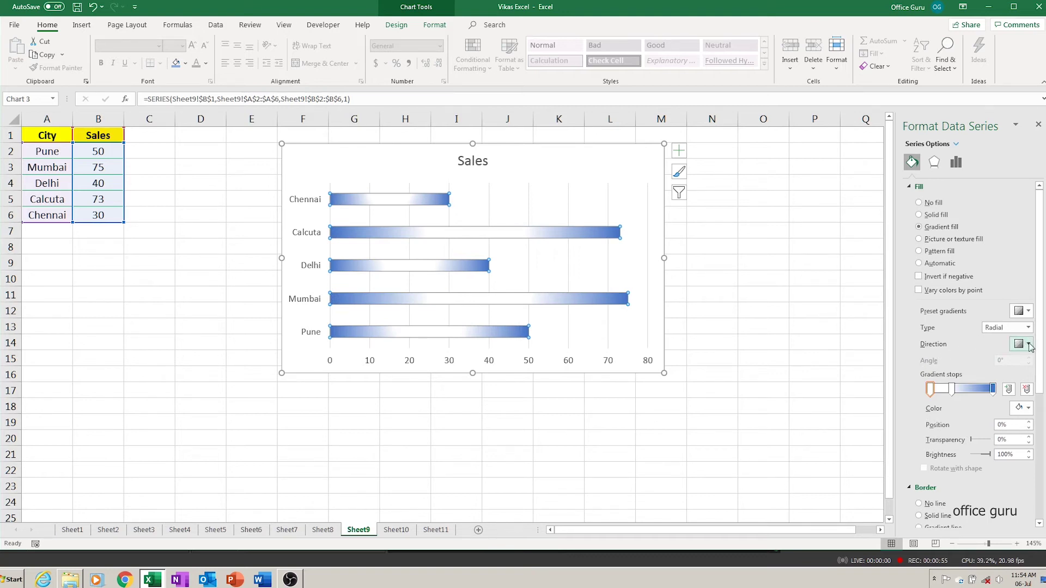
pyautogui.click(1029, 345)
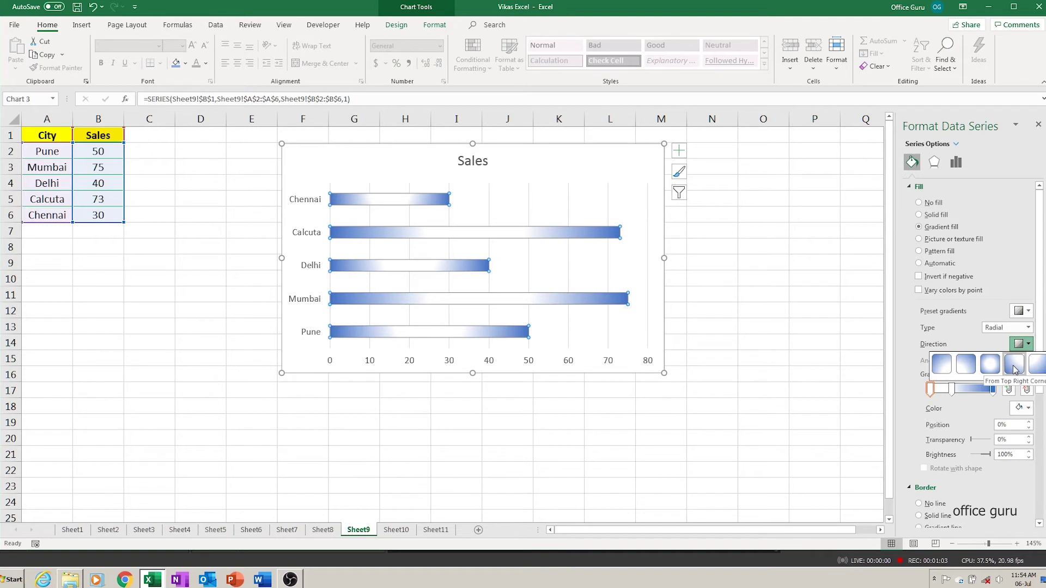
pyautogui.click(1013, 365)
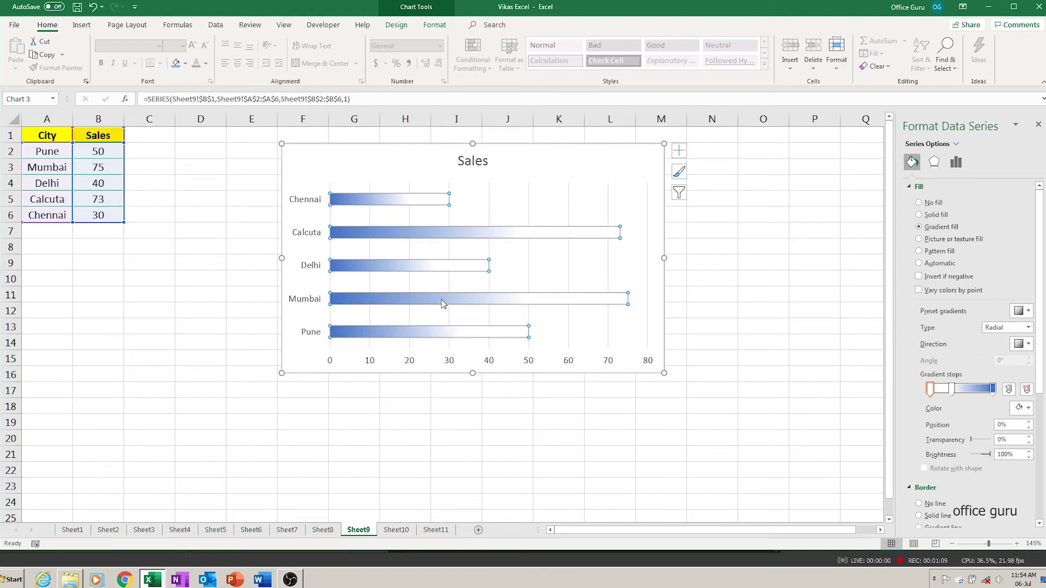
pyautogui.click(1029, 344)
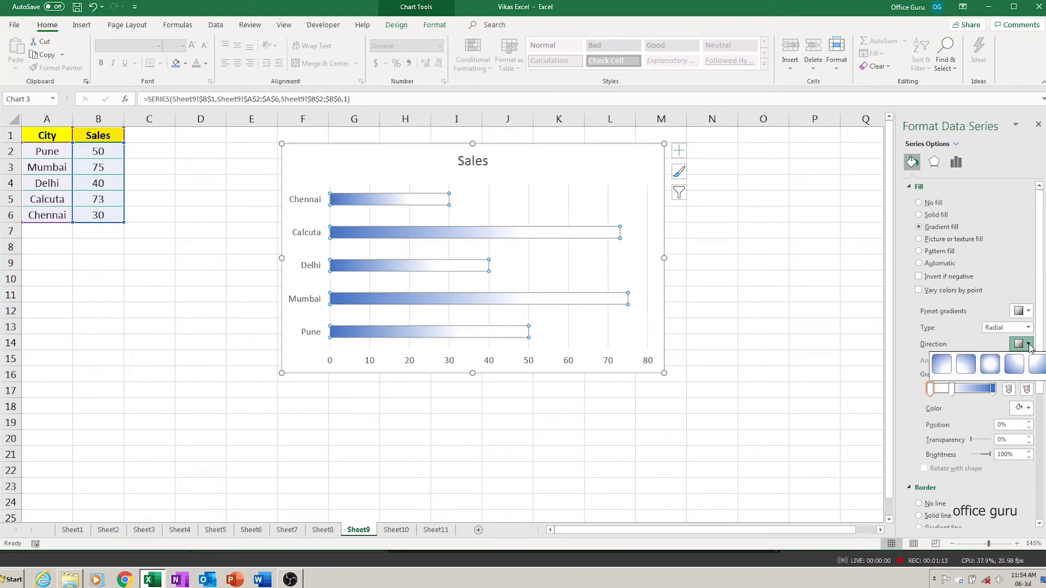
# Make the last gradient stop dark navy and add a lighter-shade stop at 67%
pyautogui.click(1030, 345)
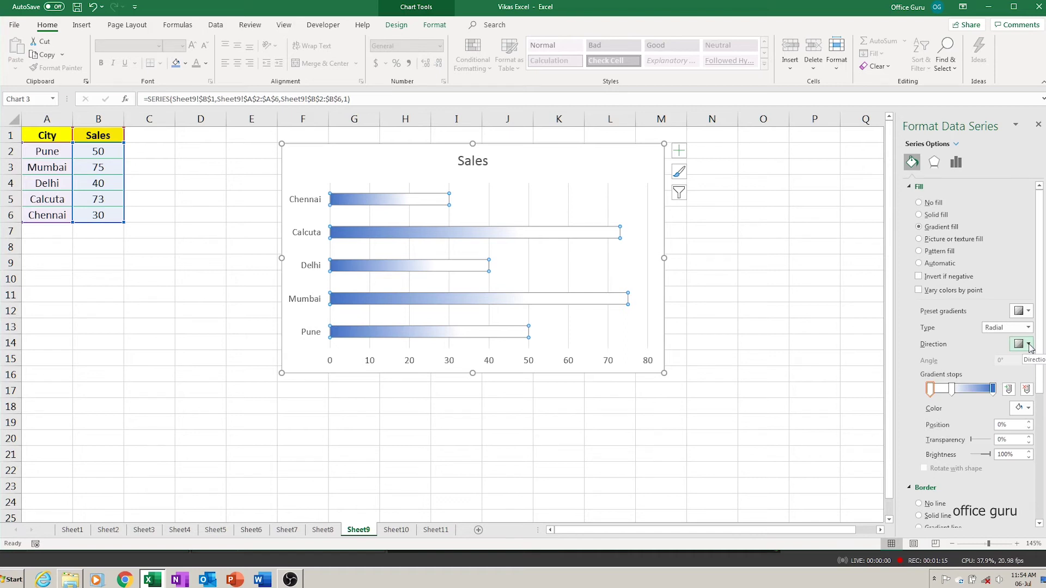
pyautogui.click(993, 389)
pyautogui.click(1028, 408)
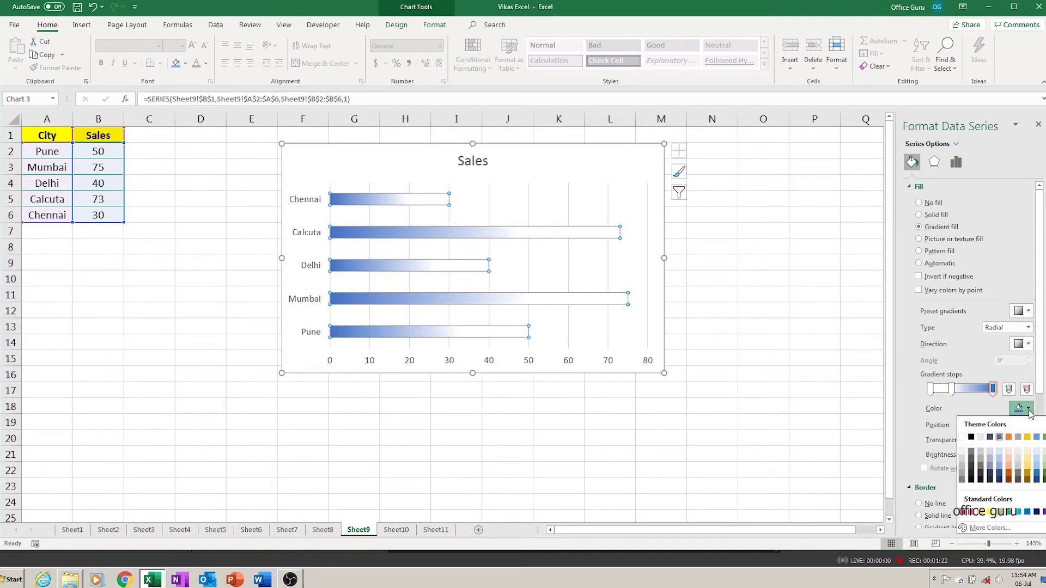
pyautogui.click(1000, 479)
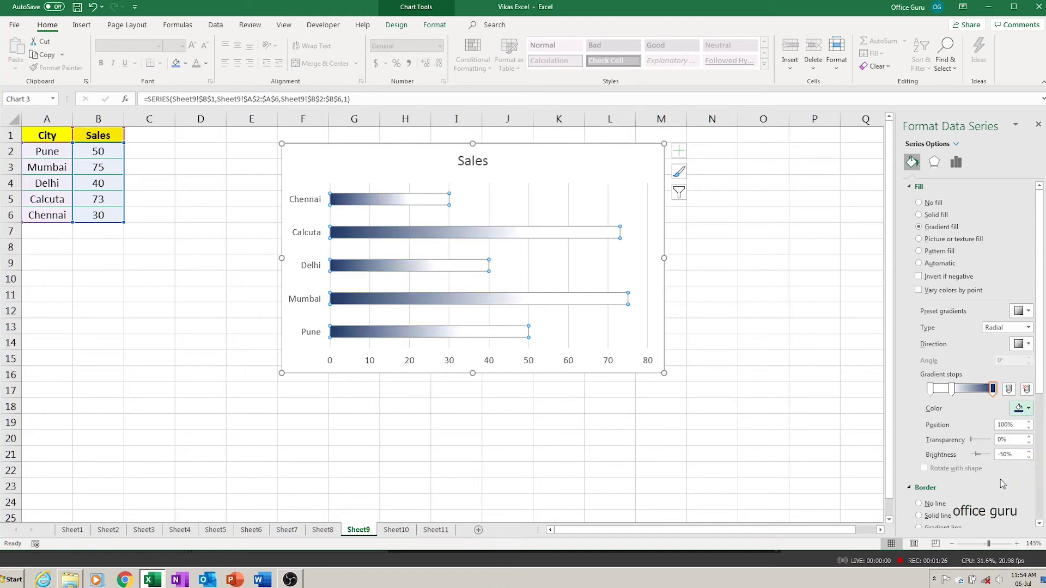
pyautogui.click(973, 390)
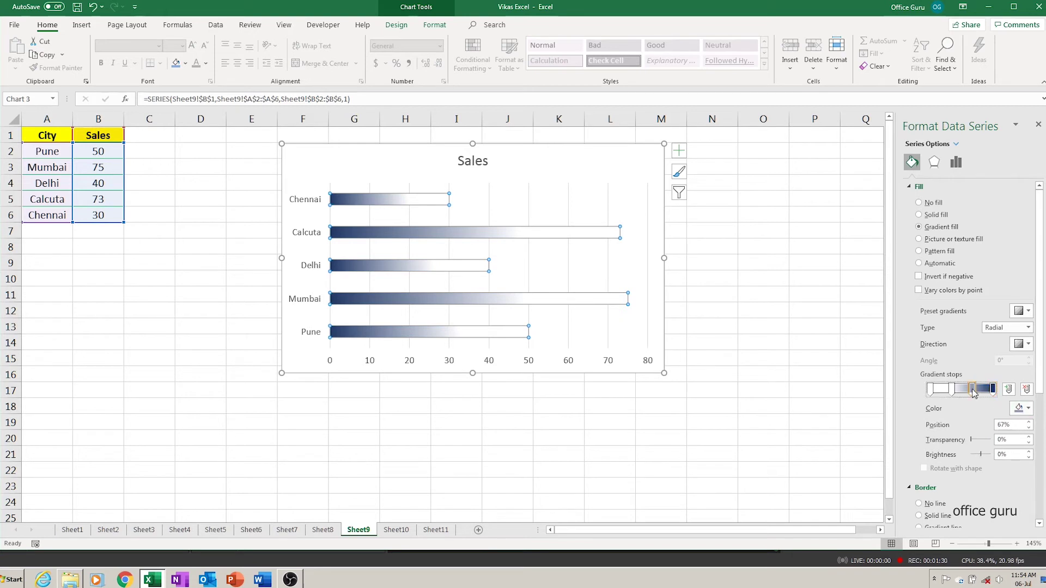
pyautogui.click(1028, 410)
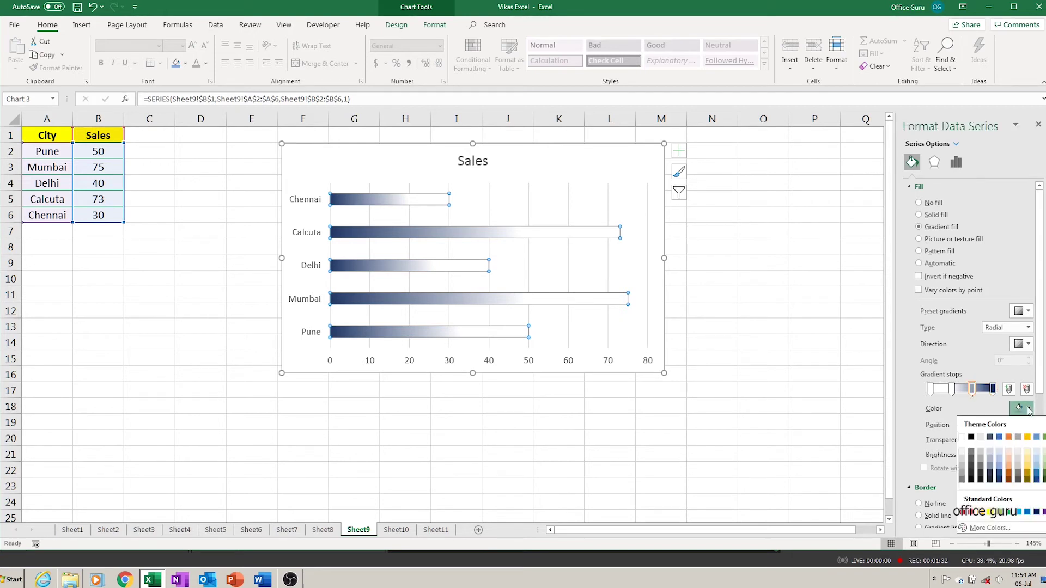
pyautogui.click(1000, 468)
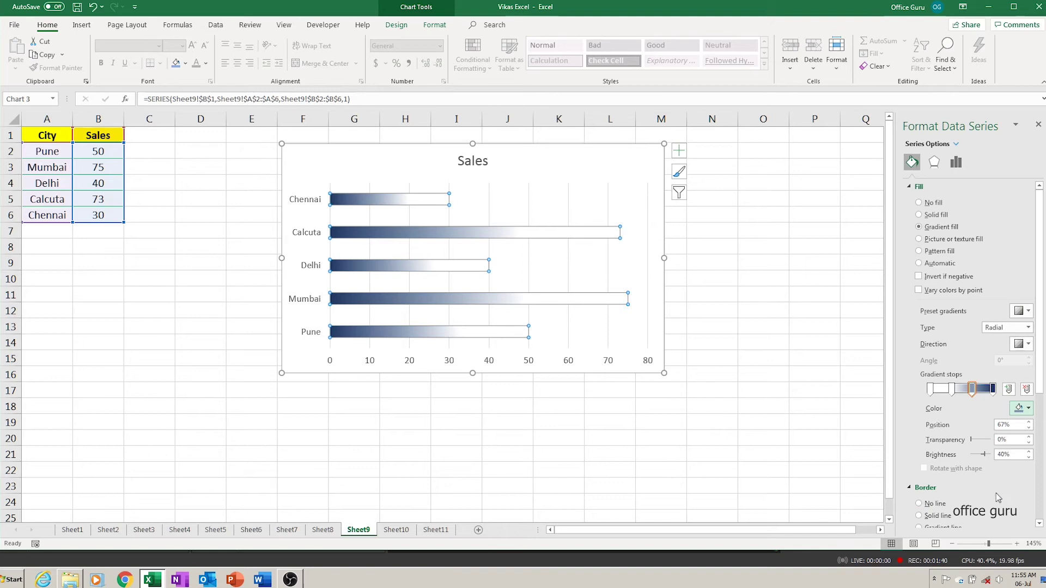
# Outline every bar with a thin solid red border
pyautogui.scroll(-1, 1010, 489)
pyautogui.scroll(-1, 1010, 489)
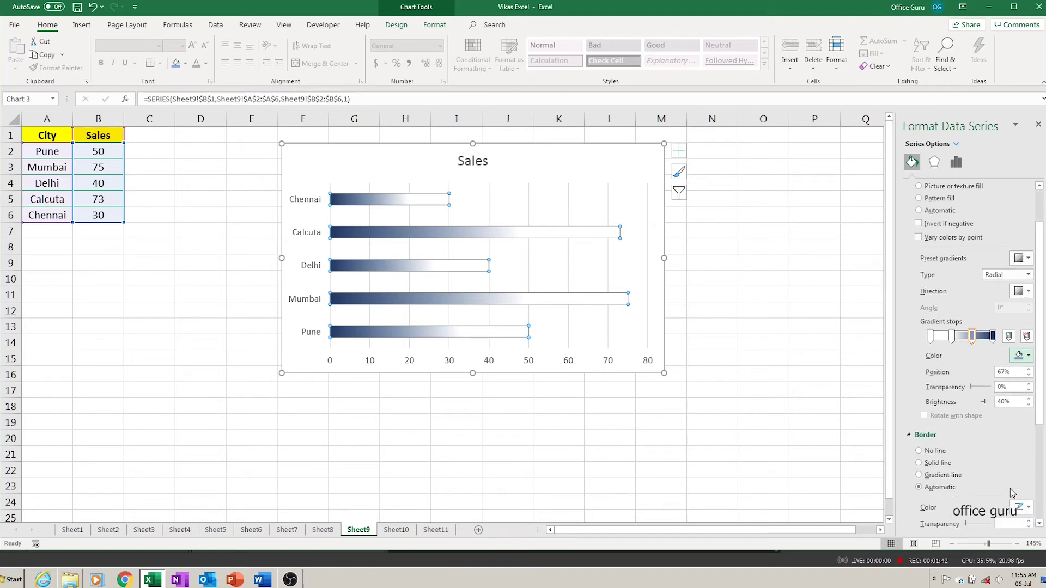
pyautogui.click(933, 464)
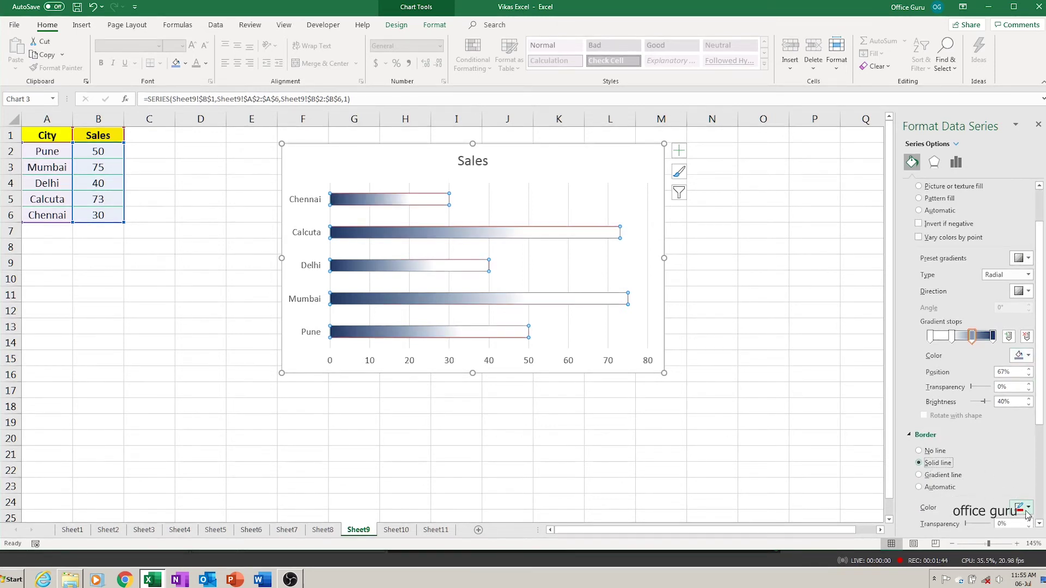
pyautogui.click(699, 461)
pyautogui.click(737, 425)
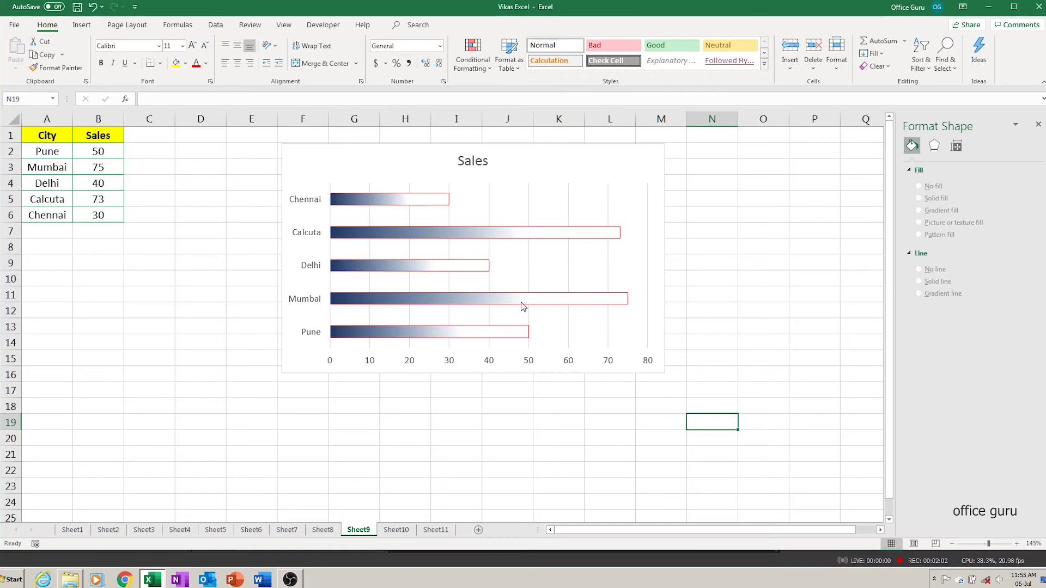
pyautogui.click(783, 300)
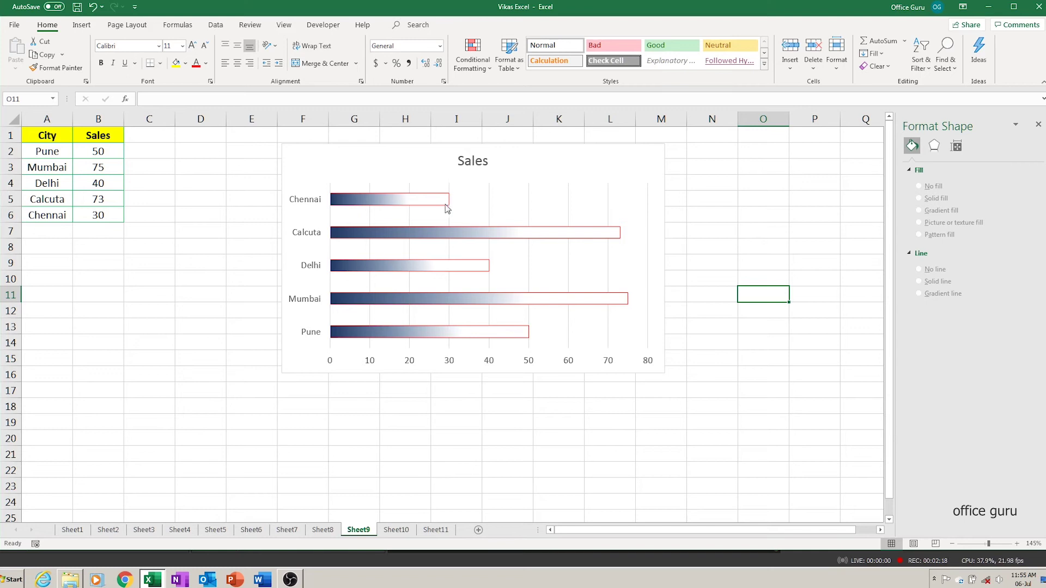
# Add value labels 30, 73, 40, 75 and 50 to the bars, then select them
pyautogui.click(439, 204)
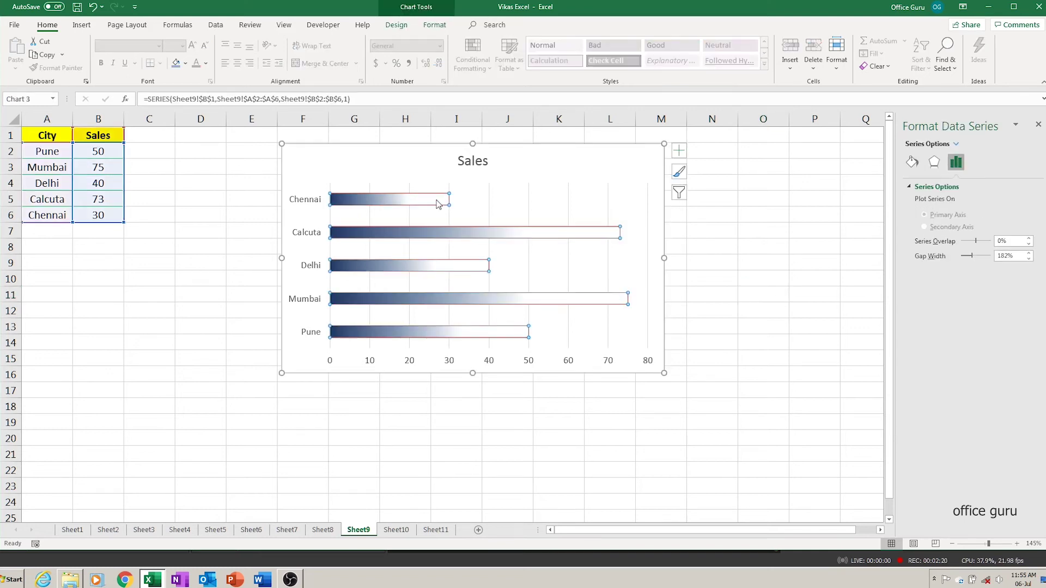
pyautogui.rightClick(438, 204)
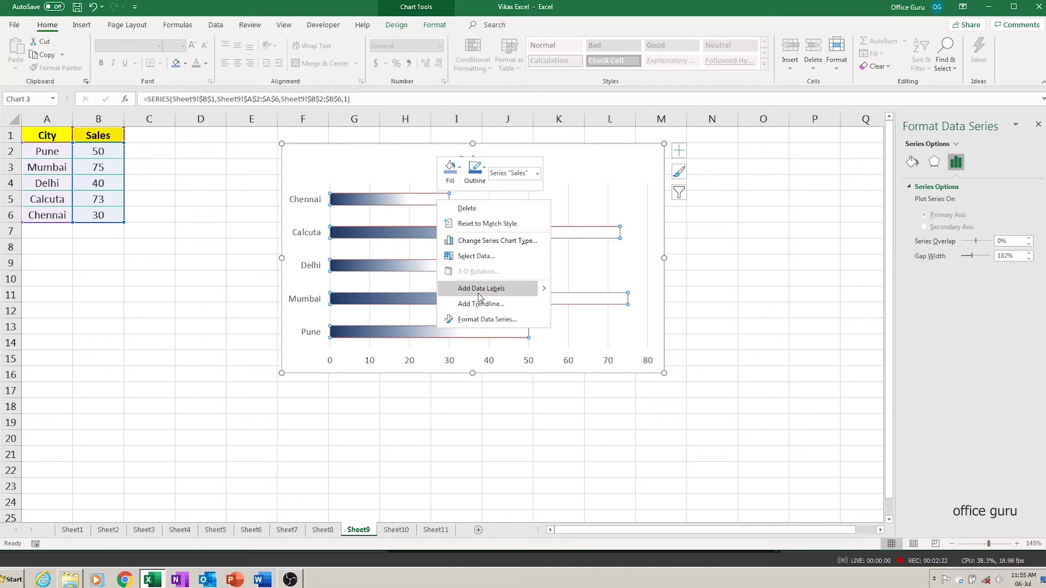
pyautogui.click(498, 294)
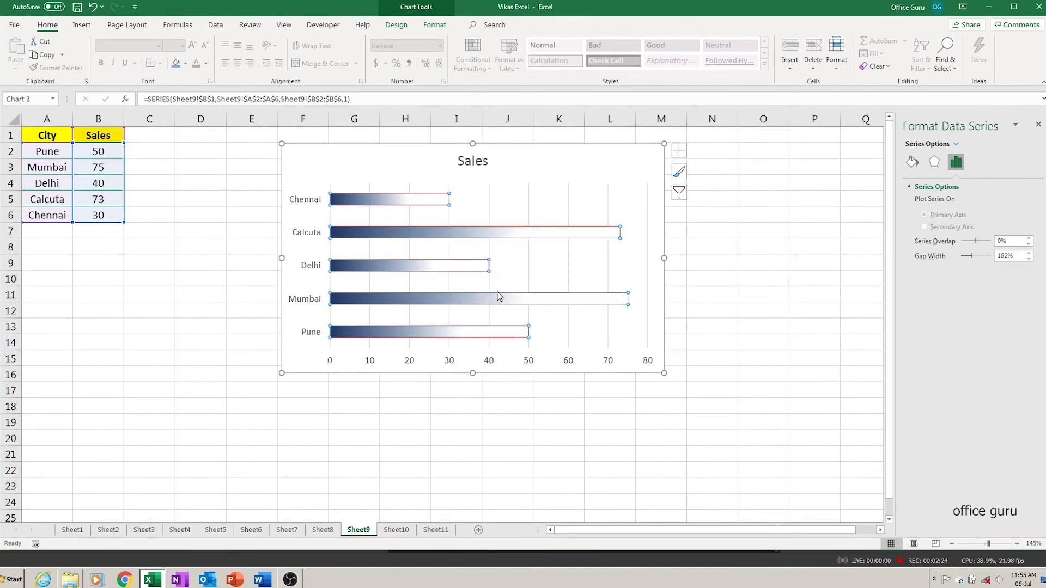
pyautogui.click(746, 329)
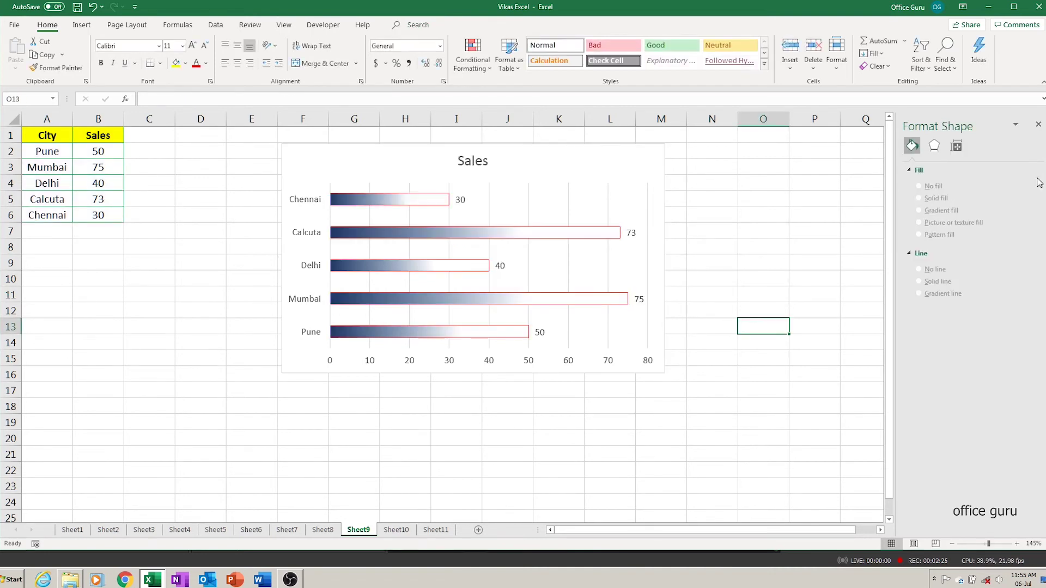
pyautogui.click(1038, 125)
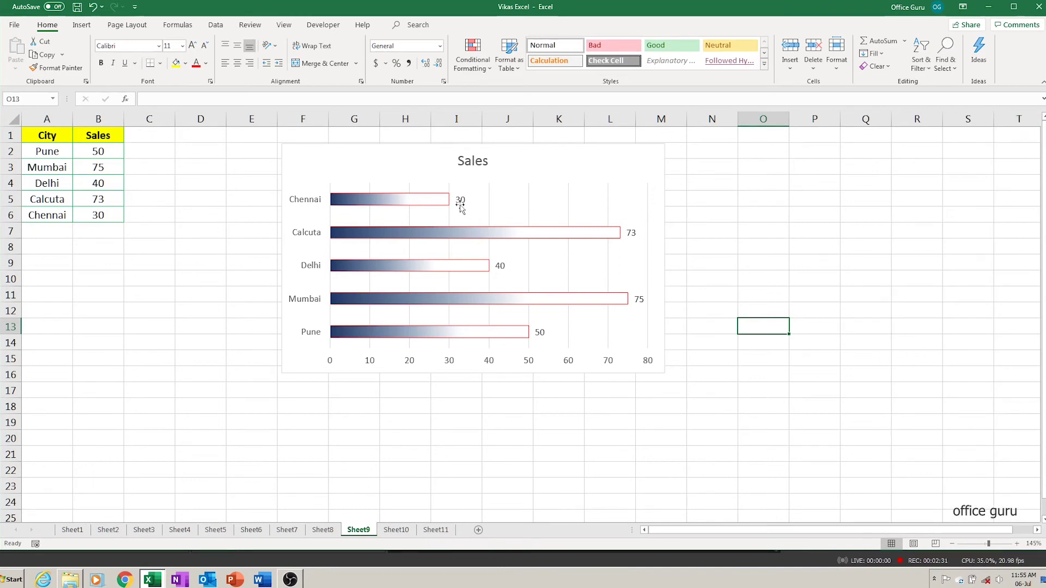
pyautogui.click(460, 202)
# Change the value labels' shape to Speech Bubble: Oval callouts
pyautogui.rightClick(460, 201)
pyautogui.moveTo(518, 323)
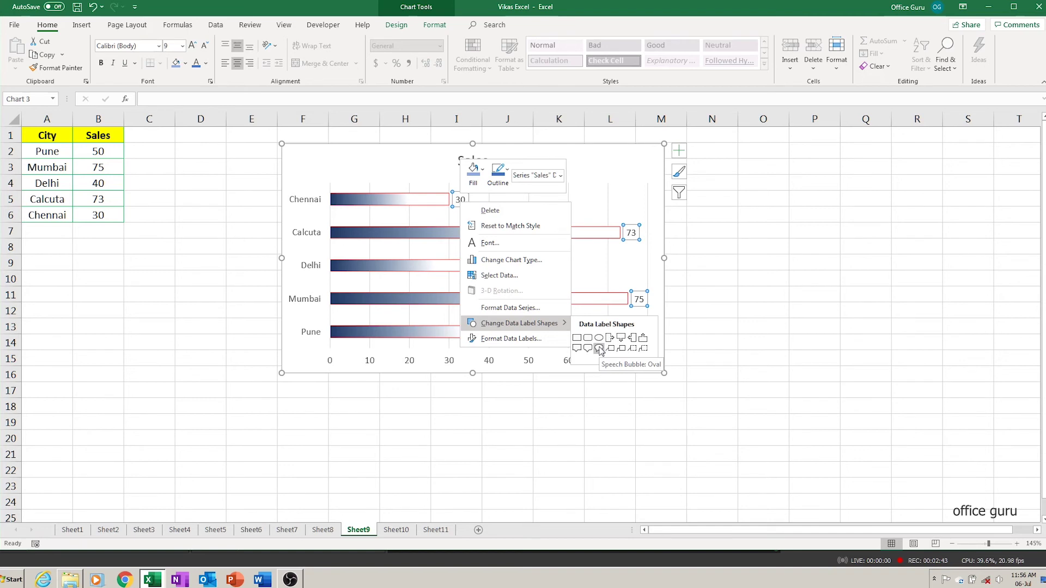
pyautogui.click(599, 348)
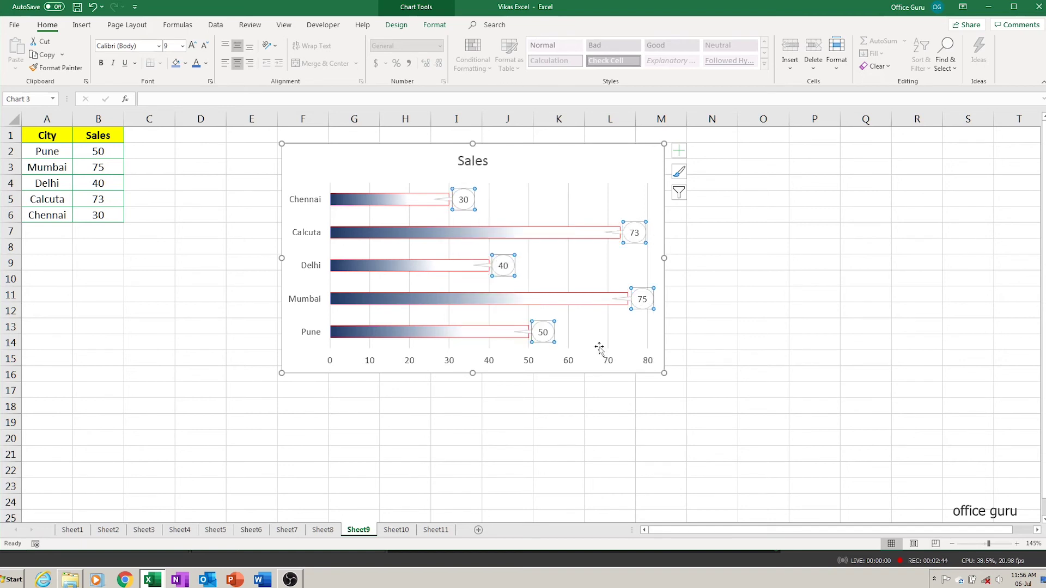
pyautogui.click(776, 316)
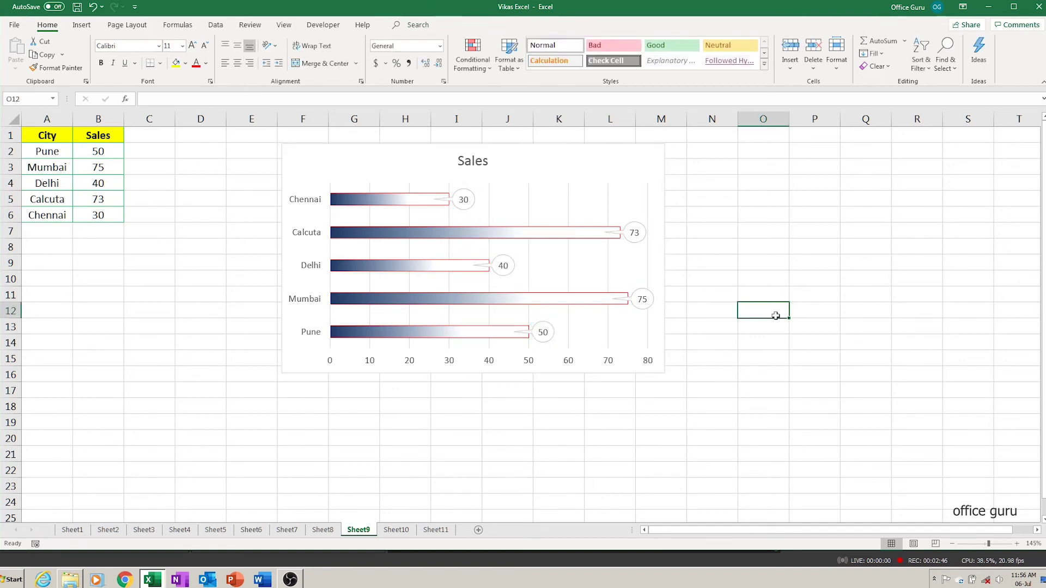
# Nudge the Chennai 30 label slightly further to the right
pyautogui.click(467, 206)
pyautogui.click(467, 207)
pyautogui.moveTo(467, 207); pyautogui.dragTo(478, 209)
pyautogui.click(556, 212)
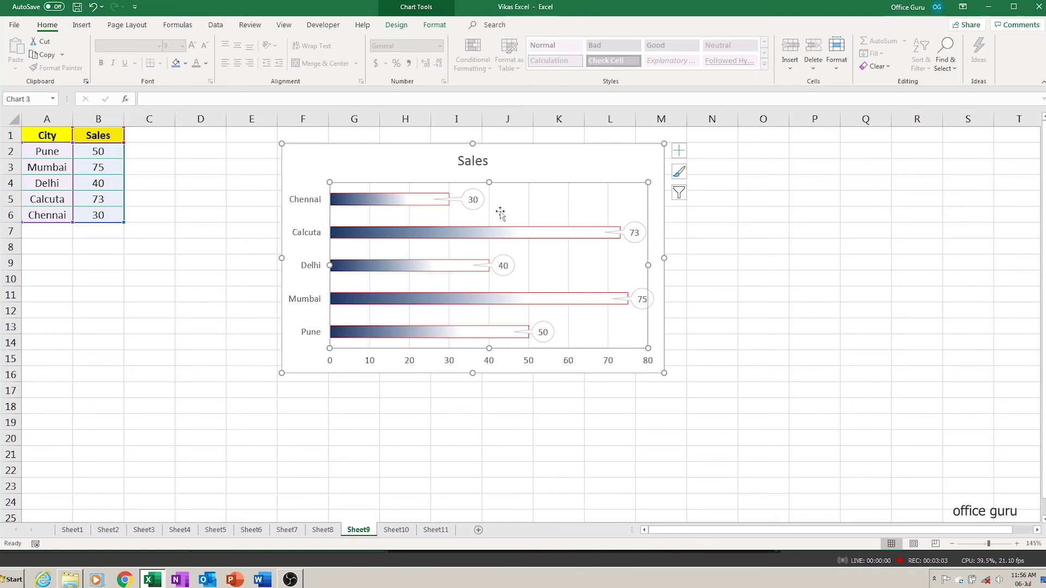
pyautogui.click(530, 201)
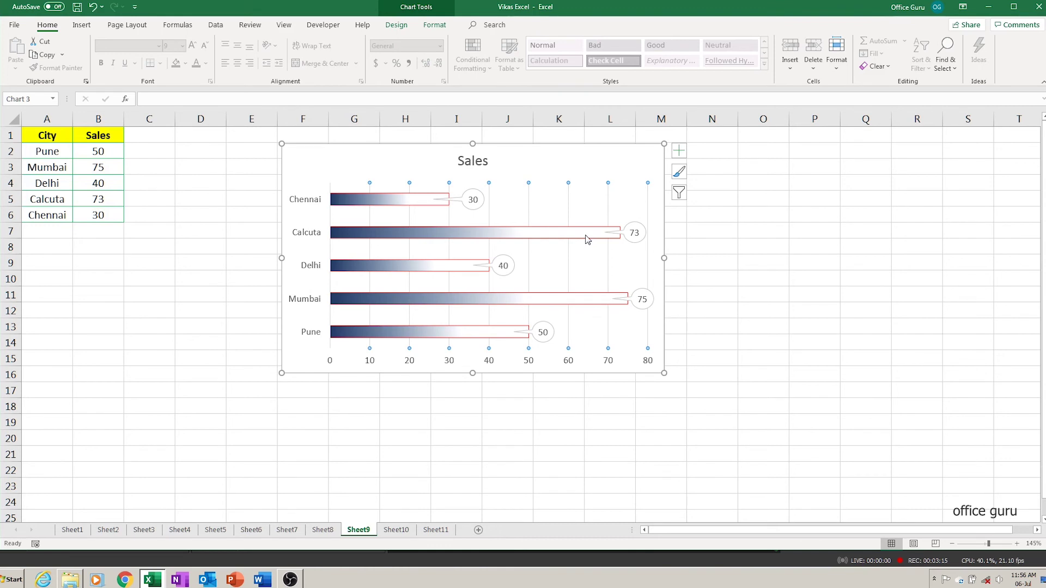
# Delete the vertical gridlines from the Sales bar chart, then reselect the chart
pyautogui.press('Delete')
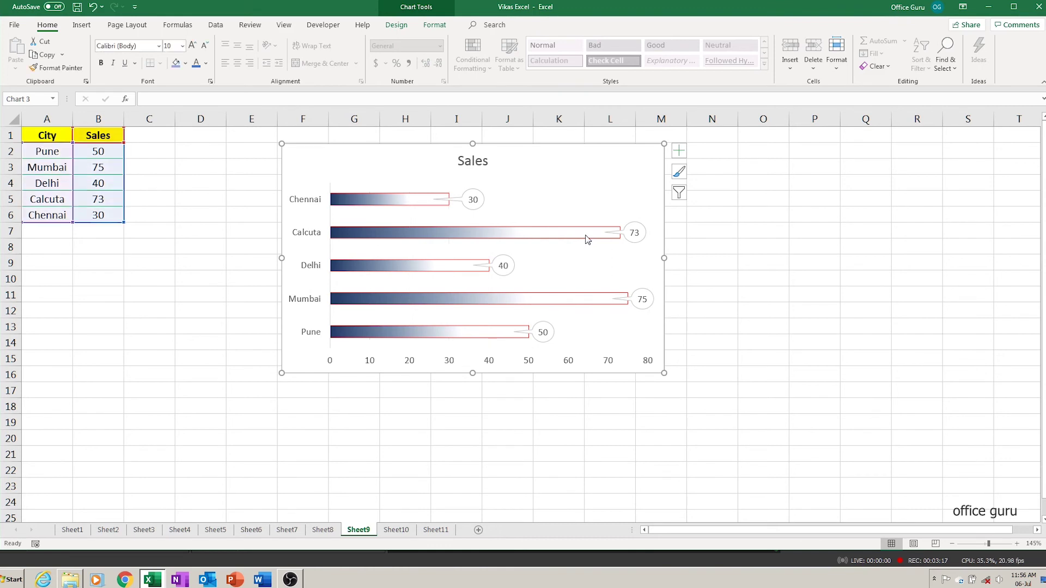
pyautogui.click(607, 394)
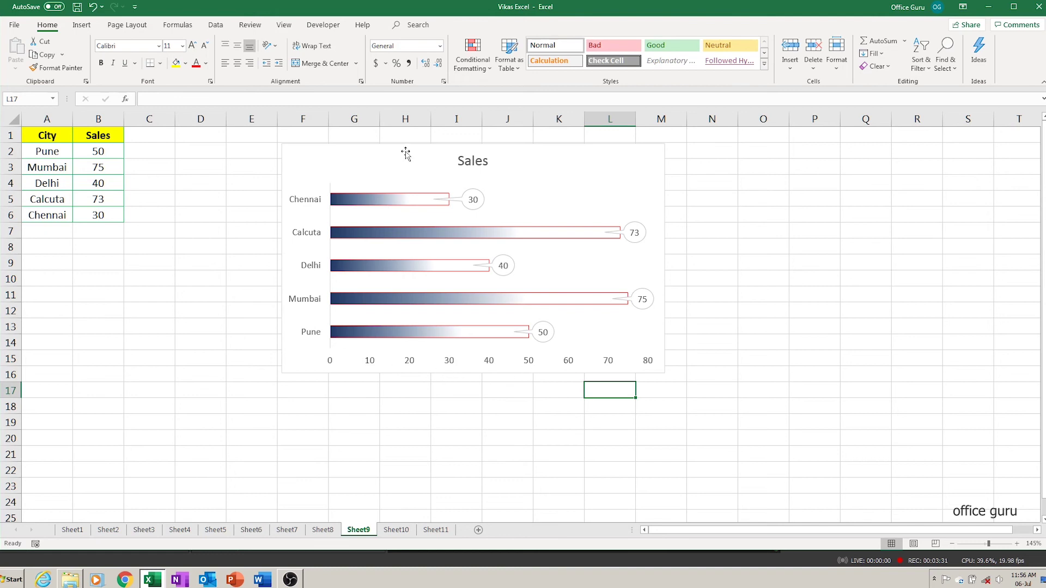
pyautogui.click(375, 159)
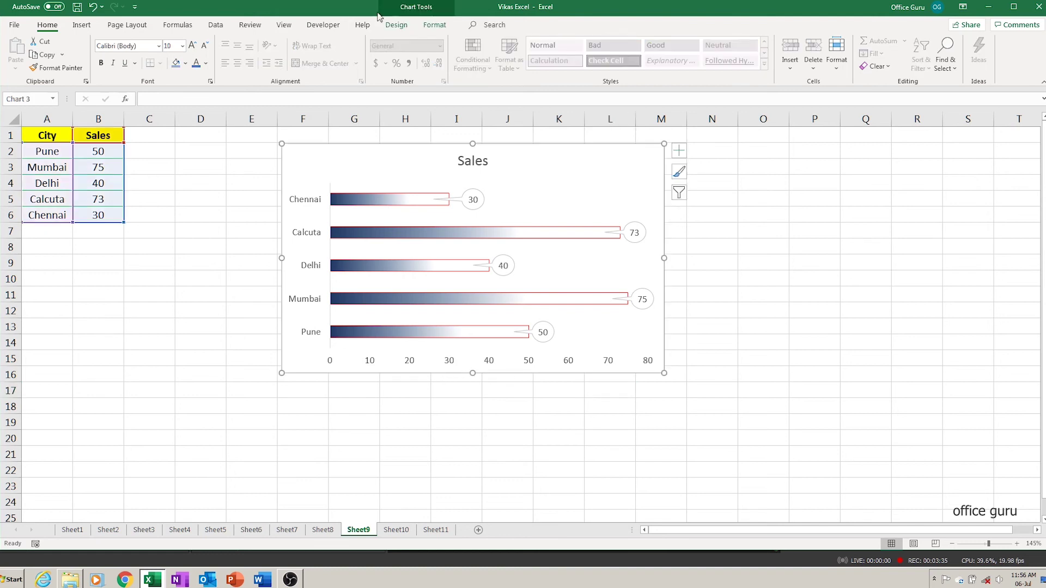
# Add primary horizontal and primary vertical axis titles to the chart
pyautogui.click(396, 25)
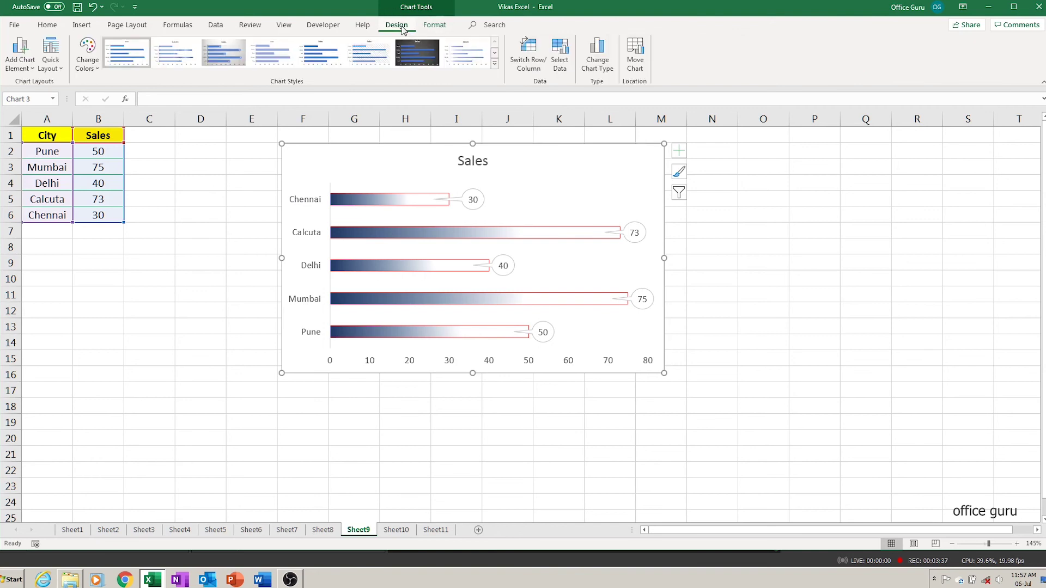
pyautogui.click(33, 71)
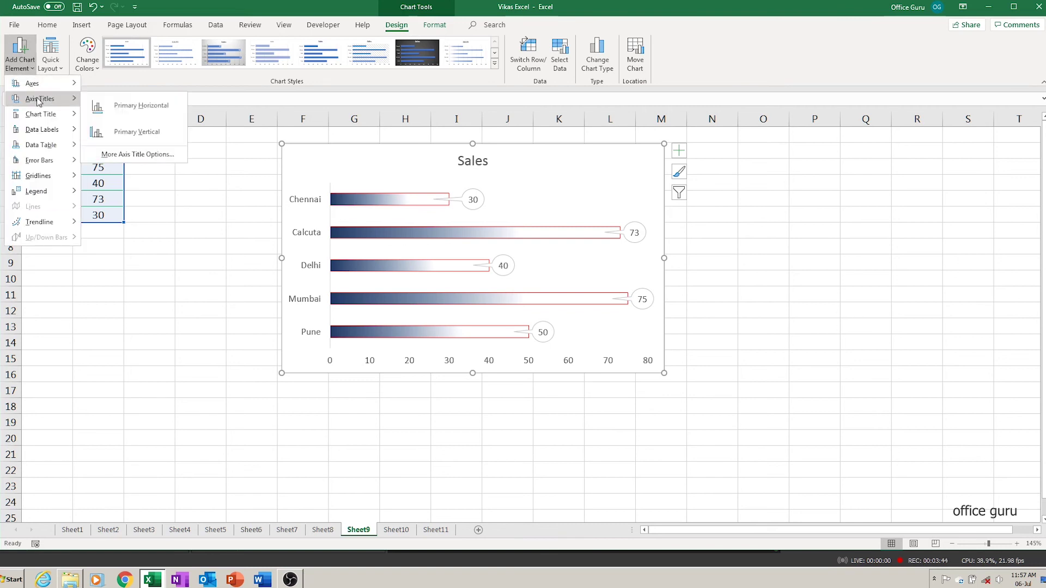
pyautogui.moveTo(39, 98)
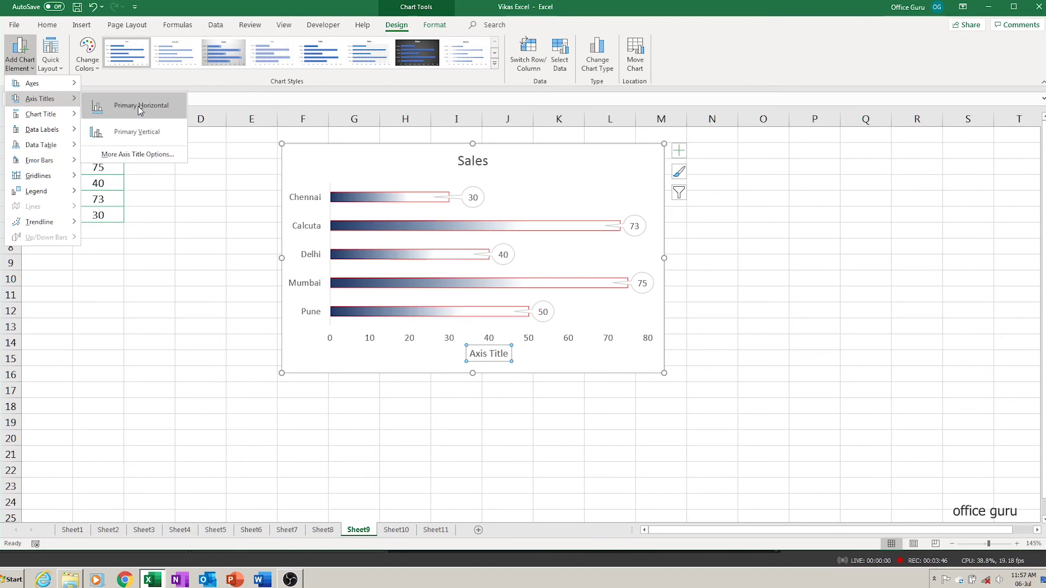
pyautogui.click(140, 107)
pyautogui.click(29, 70)
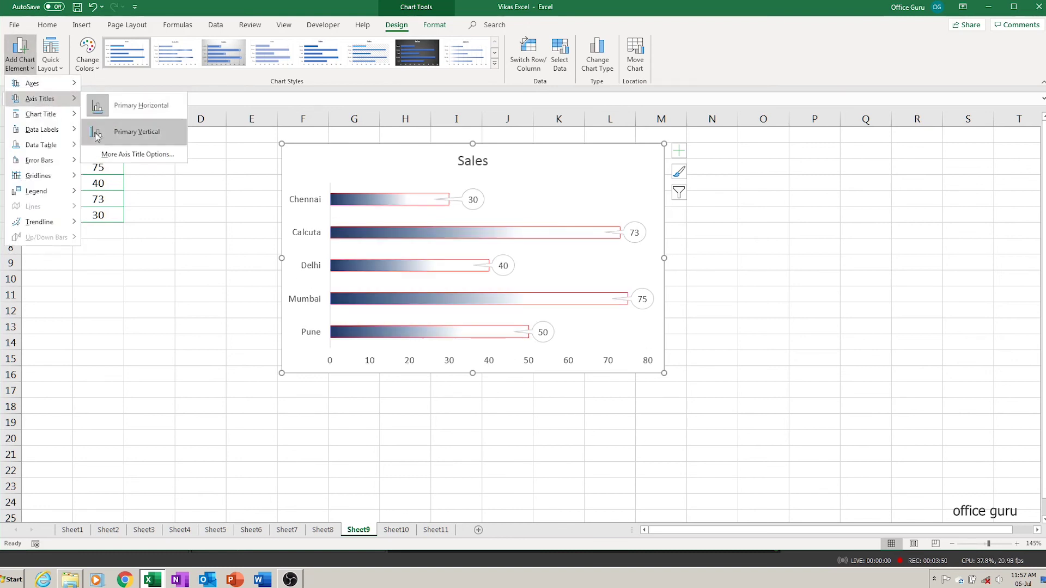
pyautogui.click(95, 136)
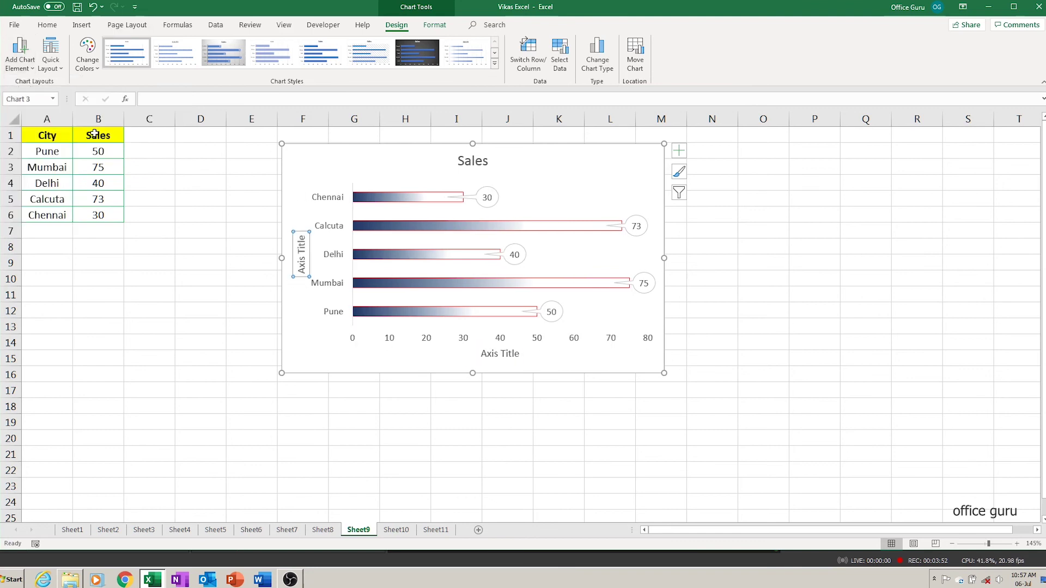
# Change the horizontal axis title text to Sales and the vertical one to City
pyautogui.click(482, 359)
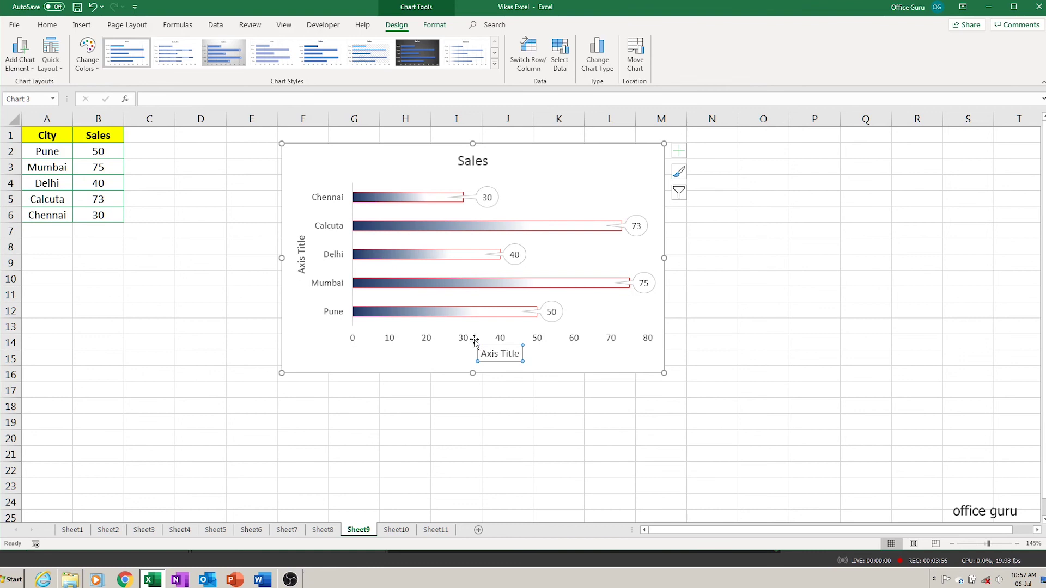
pyautogui.tripleClick(518, 354)
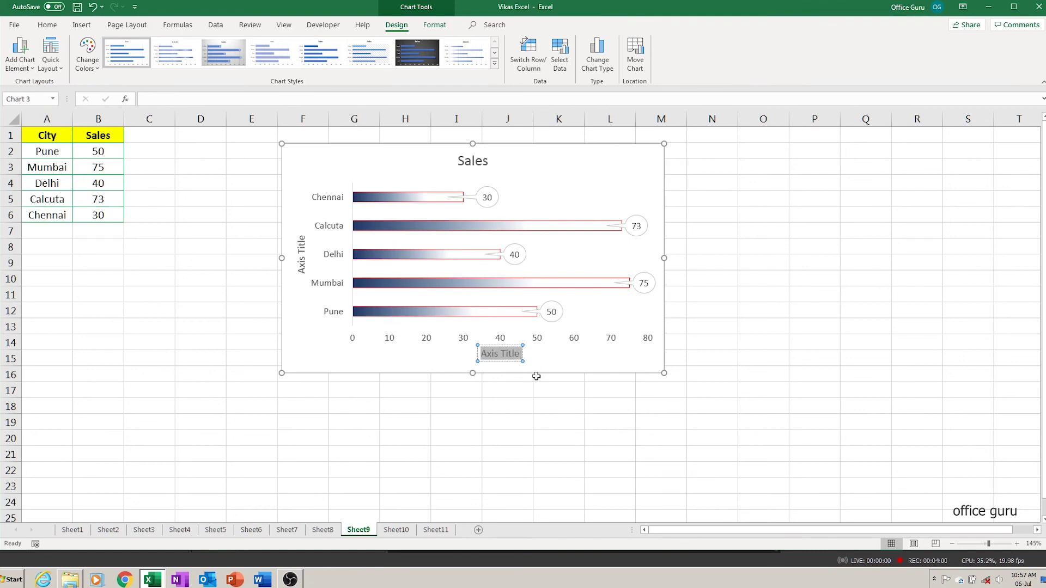
pyautogui.write('Sales')
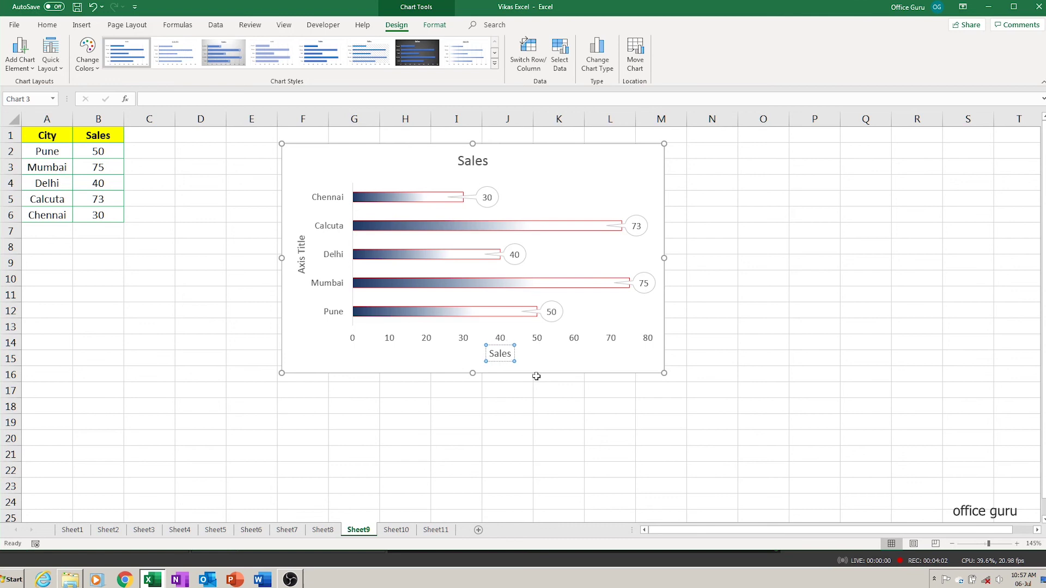
pyautogui.click(551, 404)
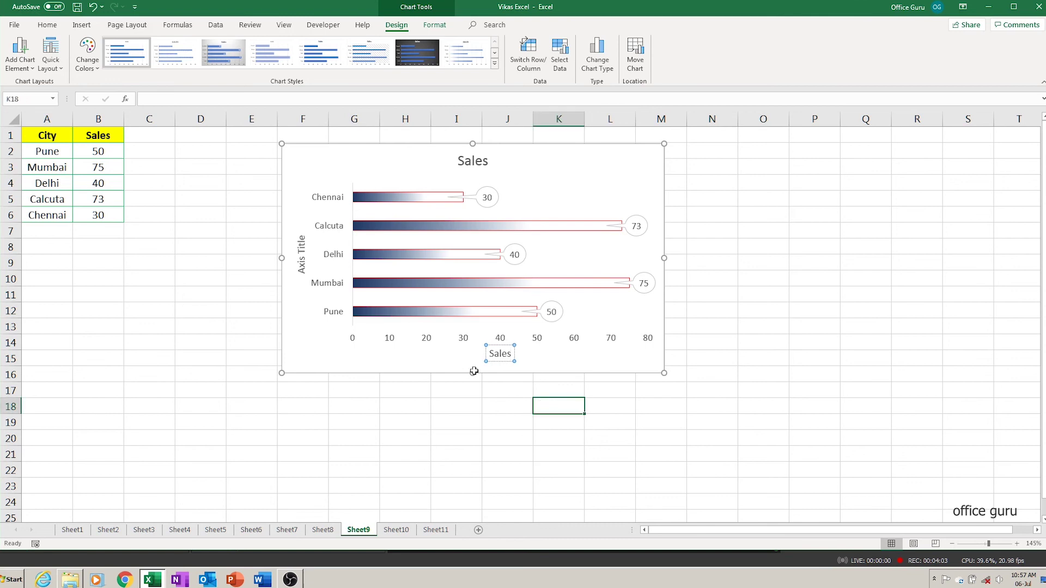
pyautogui.click(302, 265)
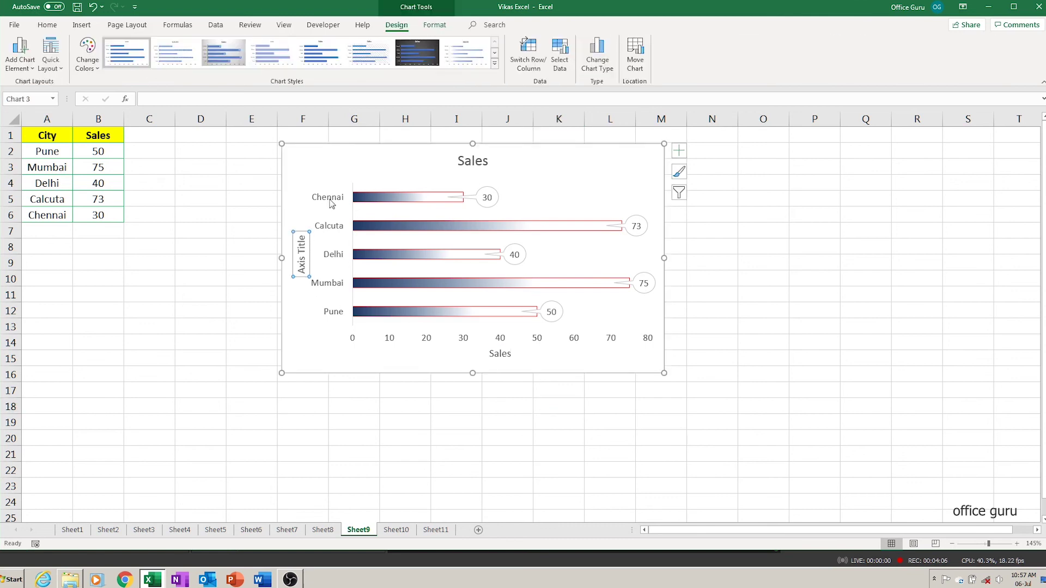
pyautogui.moveTo(301, 238); pyautogui.dragTo(303, 275)
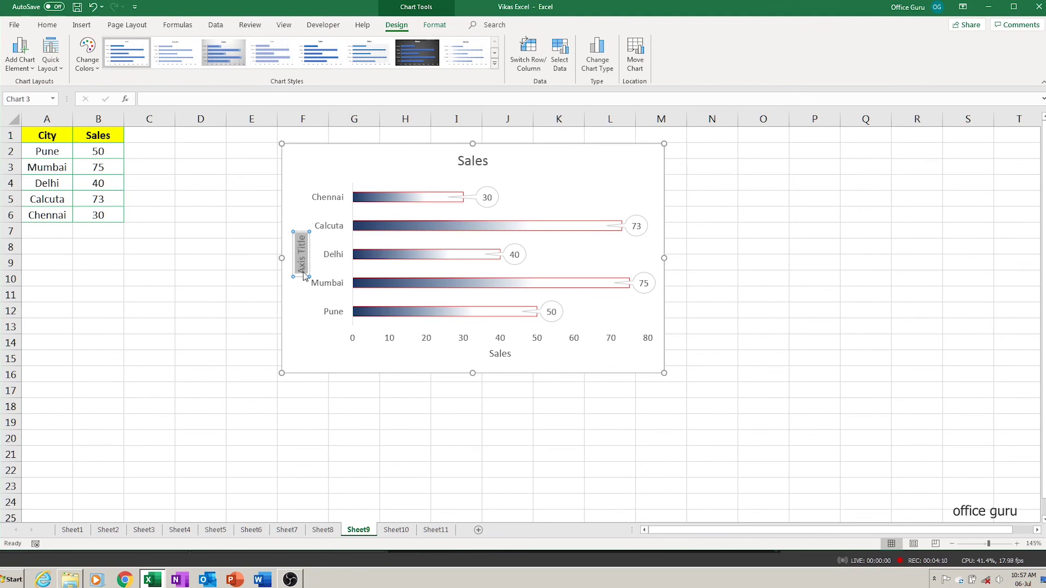
pyautogui.write('City')
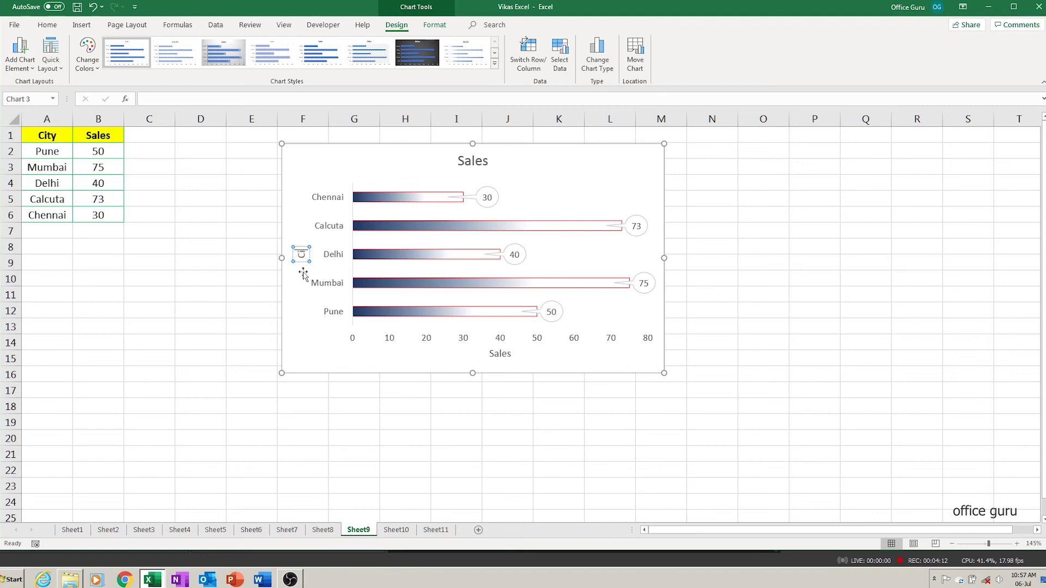
pyautogui.click(736, 394)
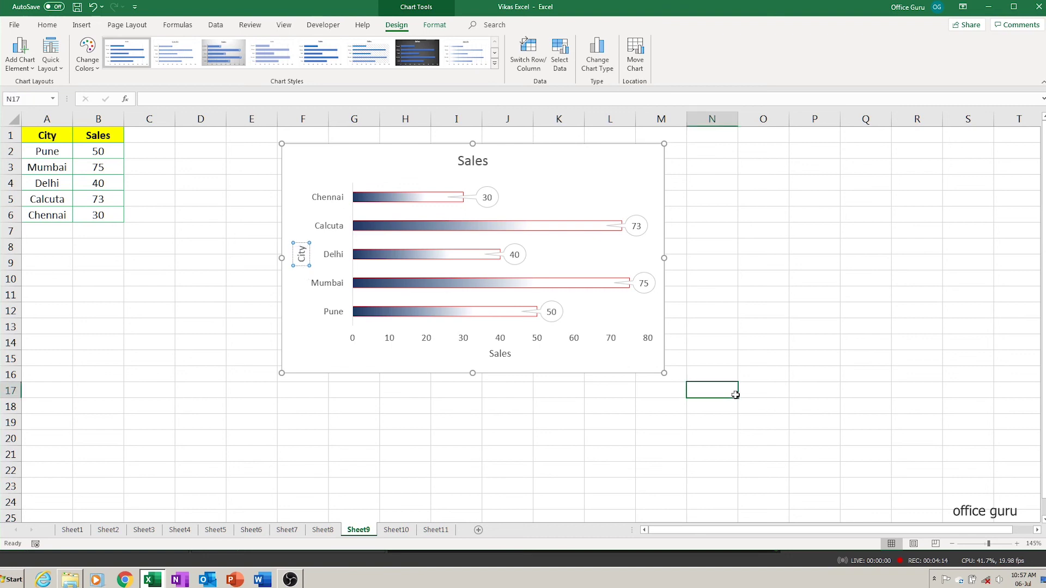
pyautogui.click(303, 257)
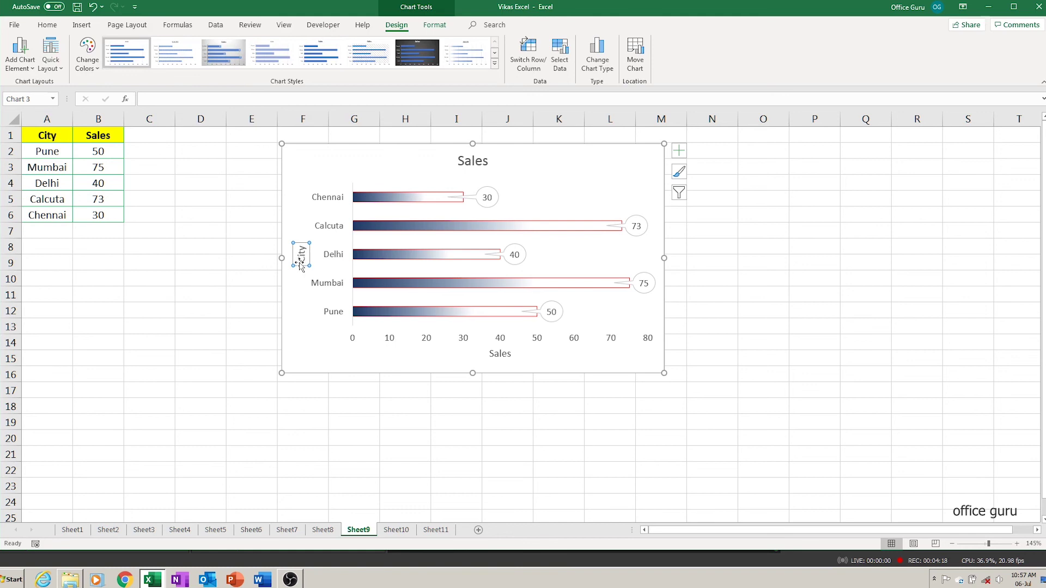
pyautogui.click(303, 248)
# Set the City axis title's text direction to Stacked in Format Axis Title
pyautogui.doubleClick(300, 264)
pyautogui.rightClick(300, 259)
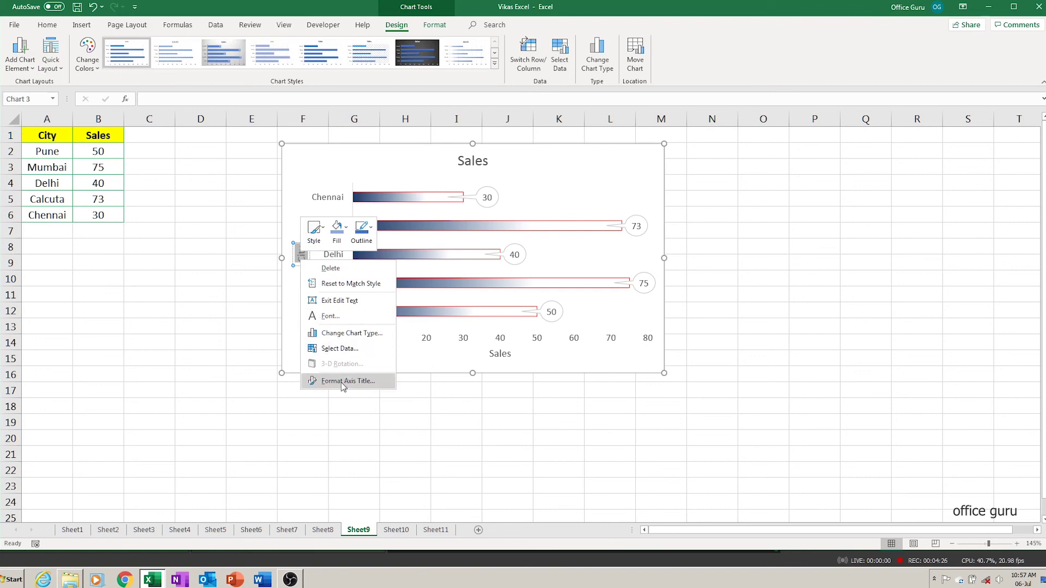
pyautogui.click(342, 381)
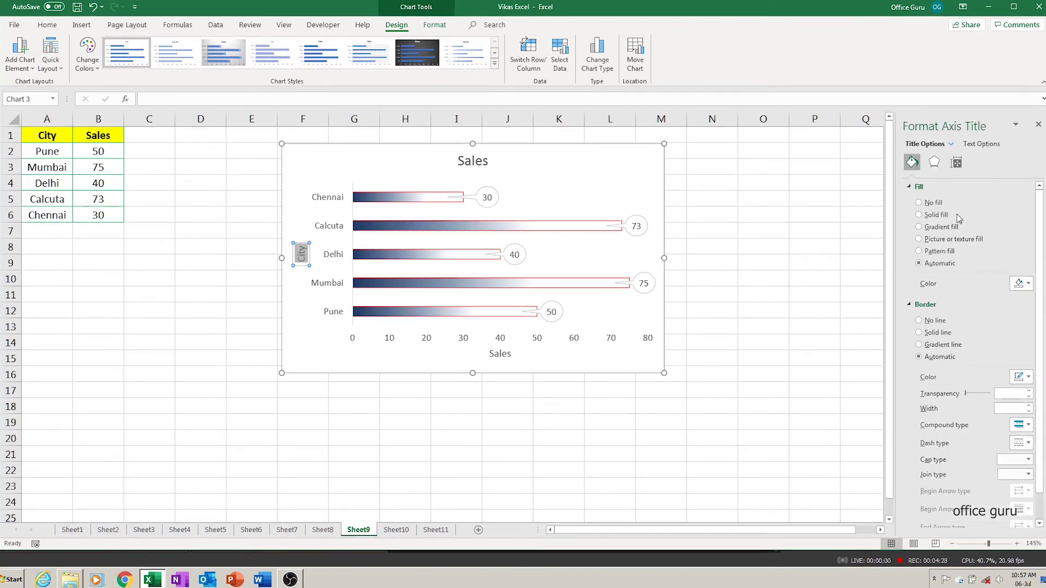
pyautogui.click(980, 145)
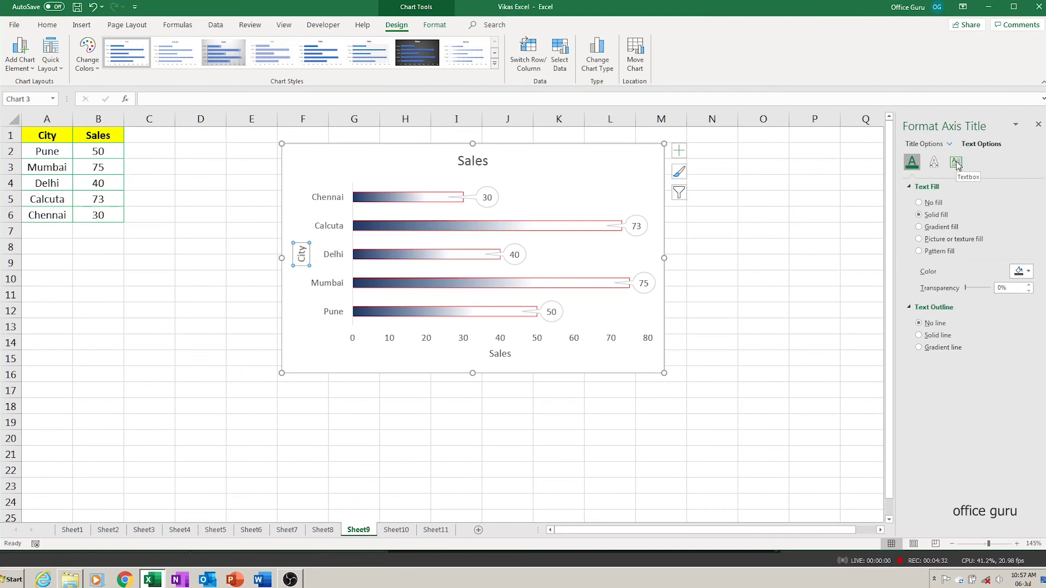
pyautogui.click(956, 163)
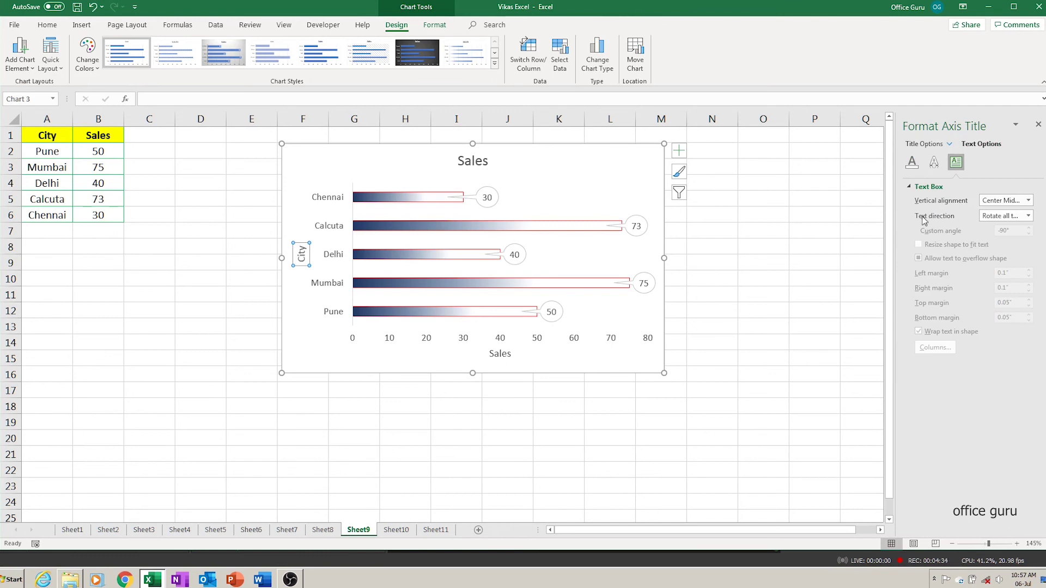
pyautogui.click(1029, 216)
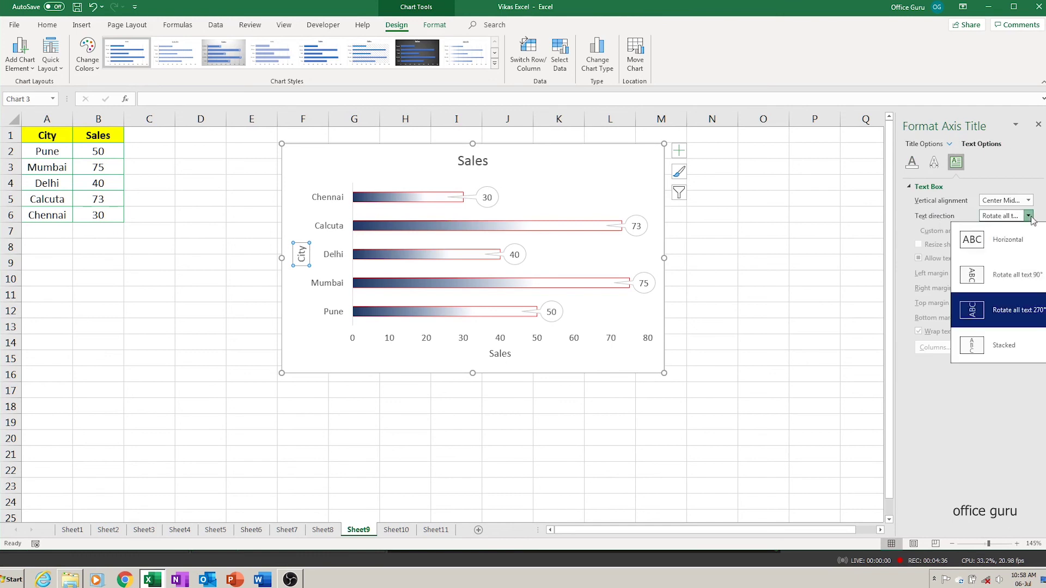
pyautogui.click(975, 350)
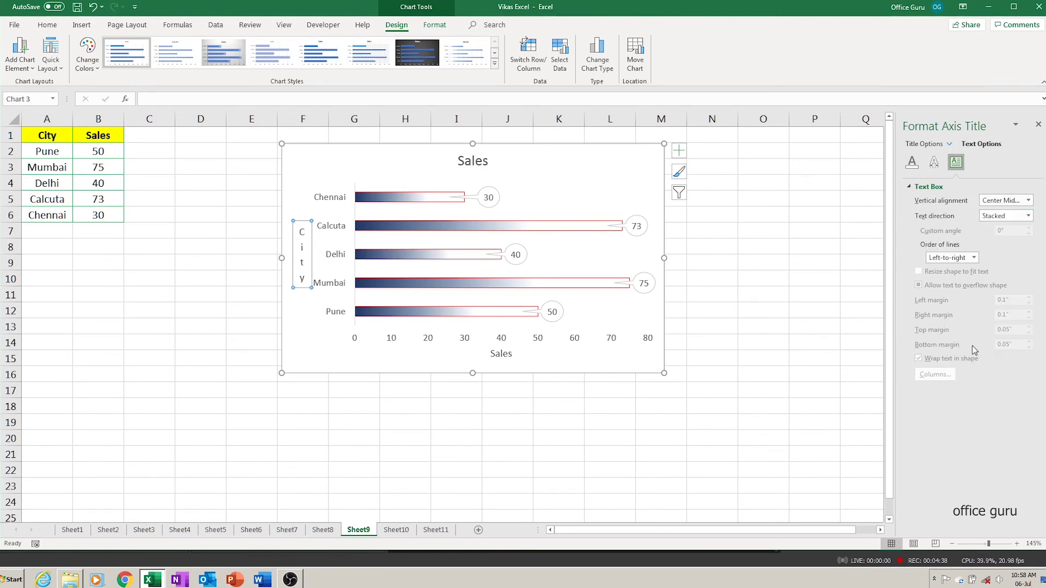
pyautogui.click(1039, 124)
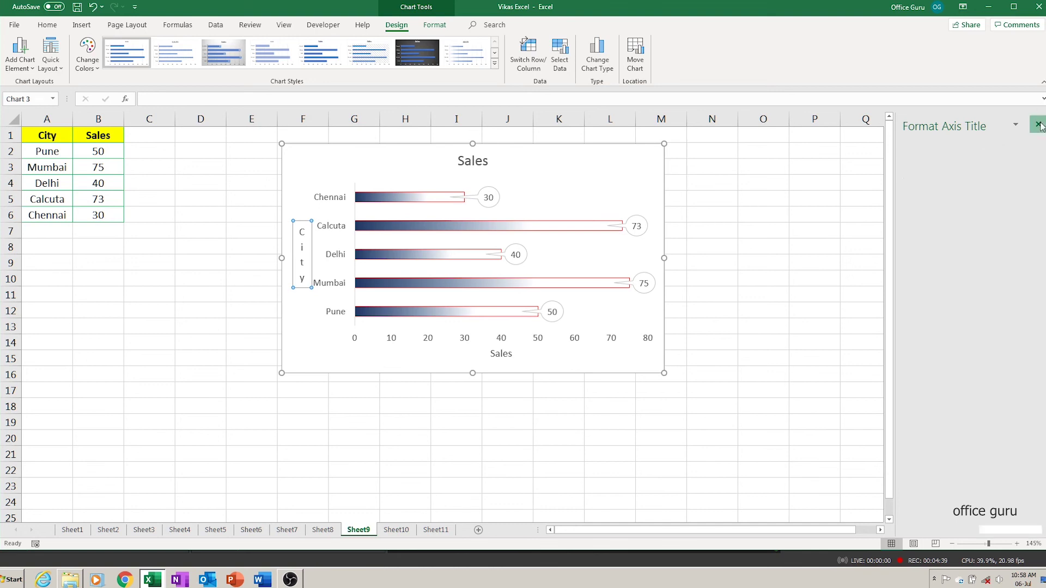
pyautogui.click(739, 370)
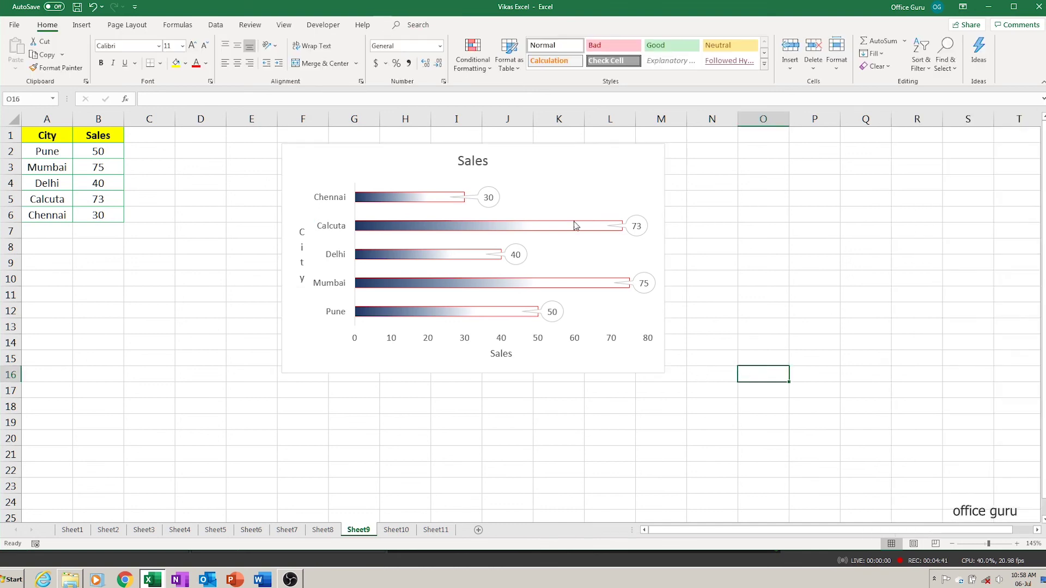
pyautogui.click(467, 169)
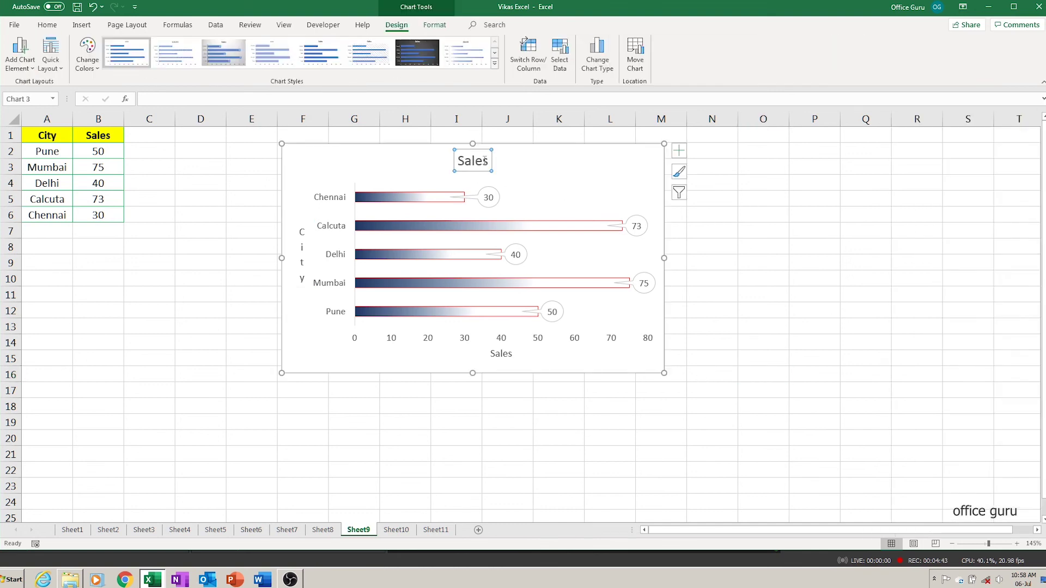
# Edit the chart title text to read 'City Sales Performance'
pyautogui.click(488, 161)
pyautogui.write('Performance')
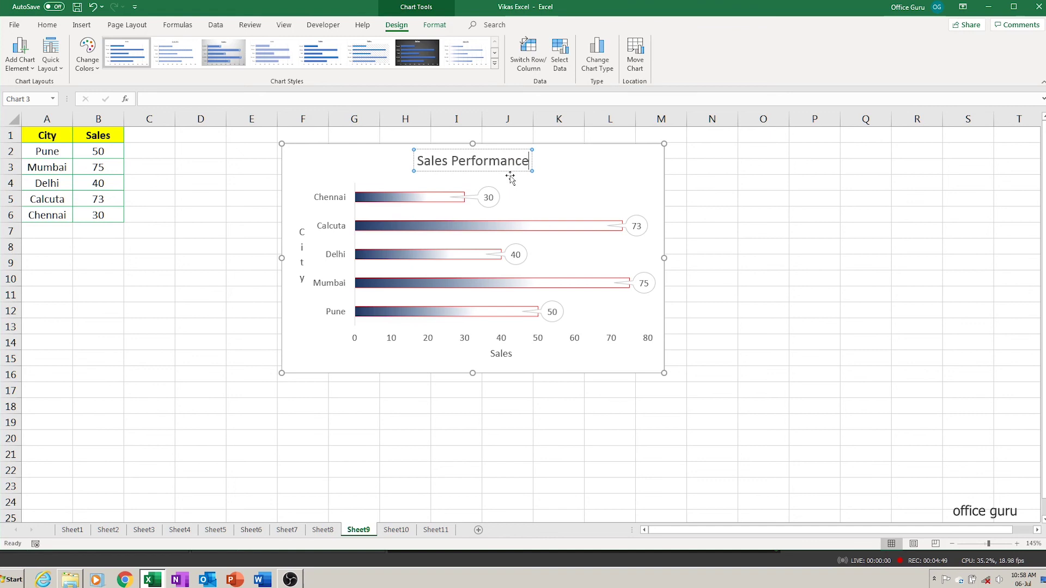
pyautogui.write('City')
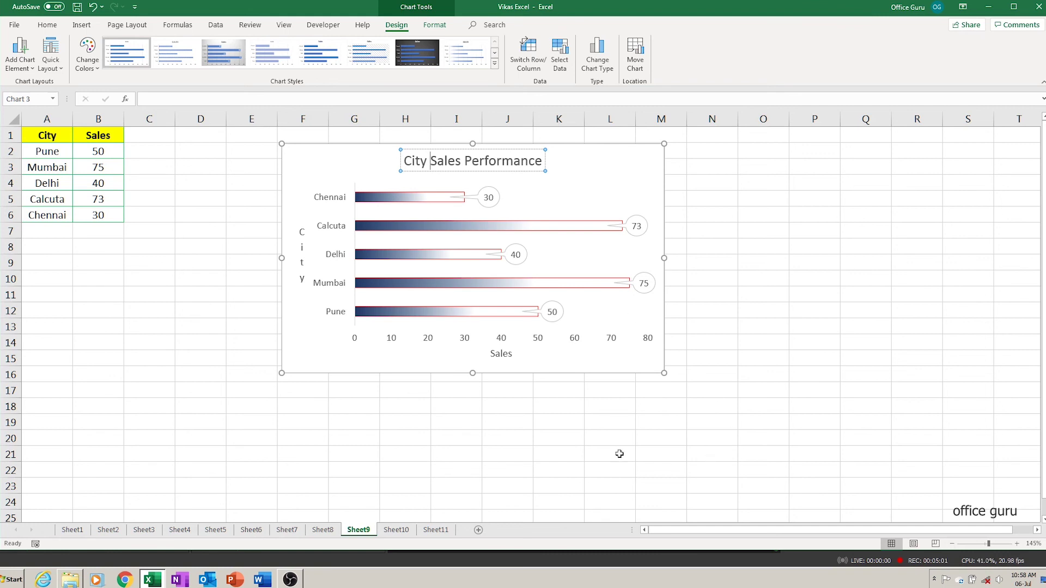
pyautogui.click(597, 437)
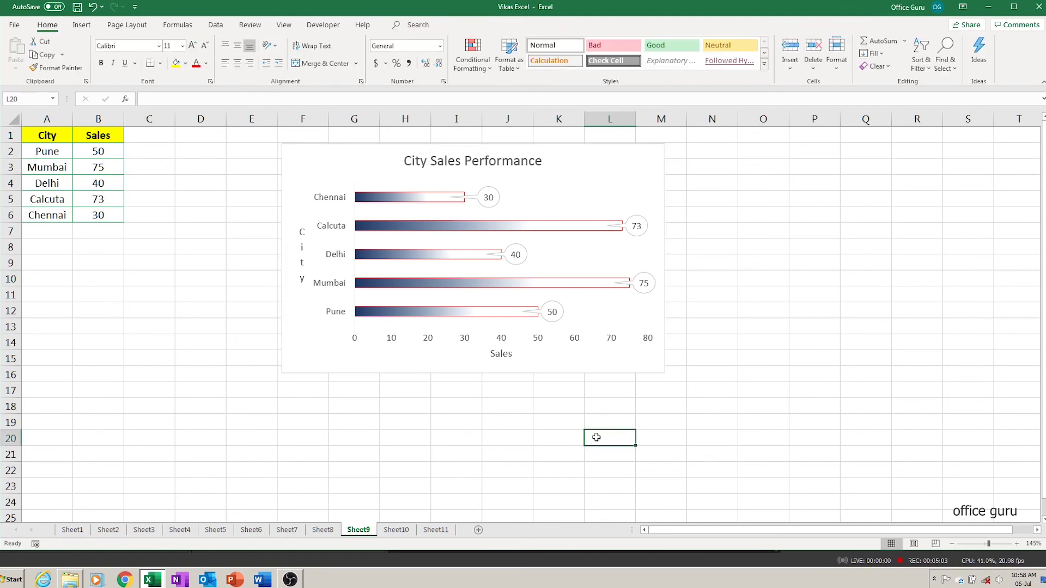